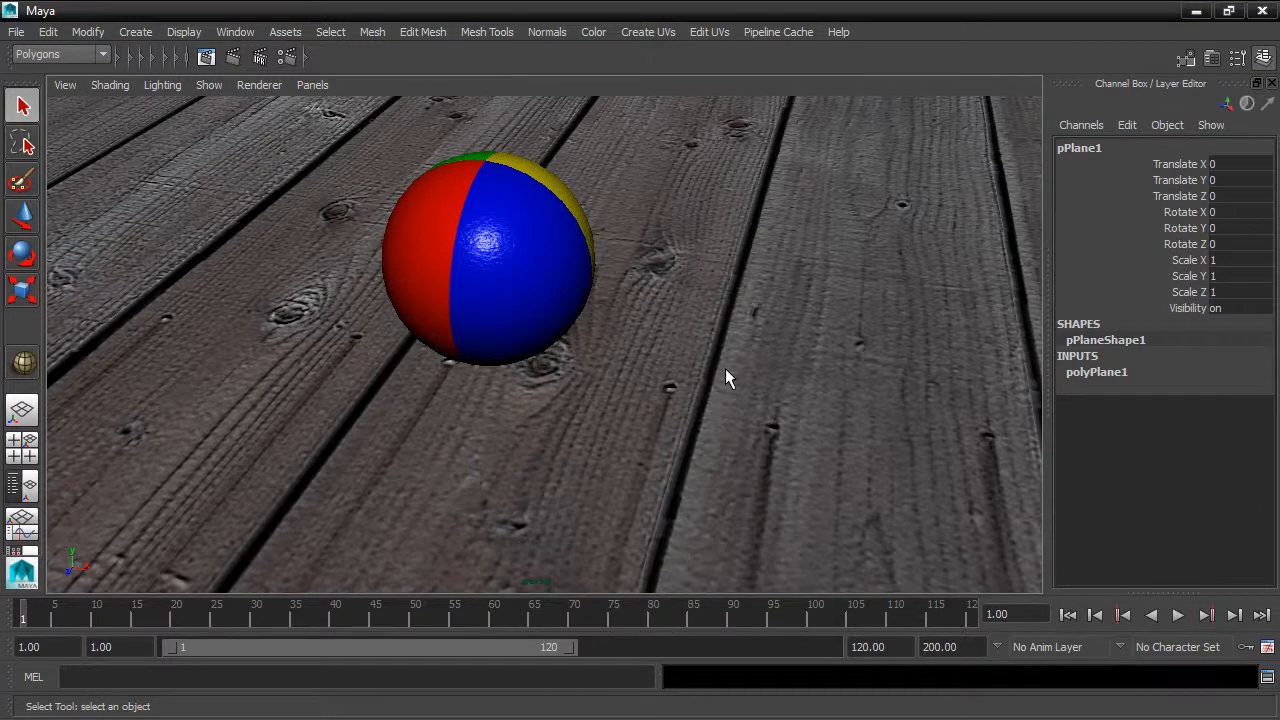
- Switch to the four-view layout and create a Camera and Aim in the scene
key(space)
click(455, 281)
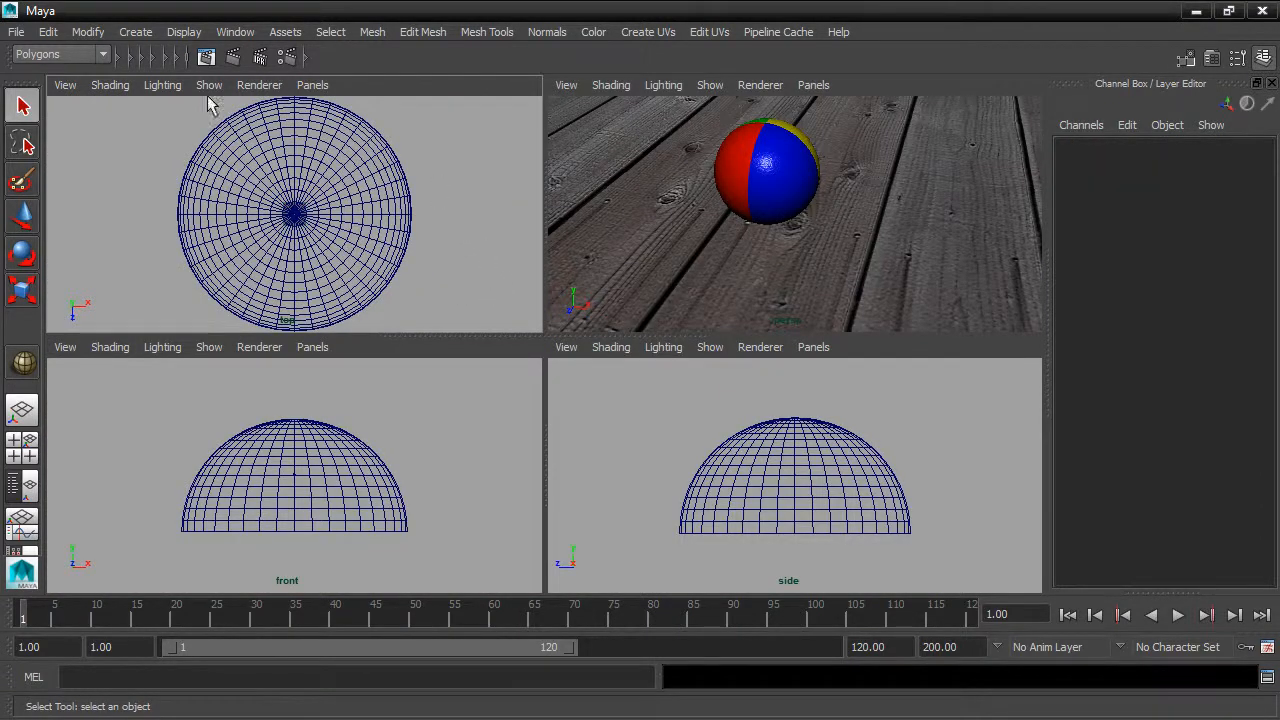
click(137, 32)
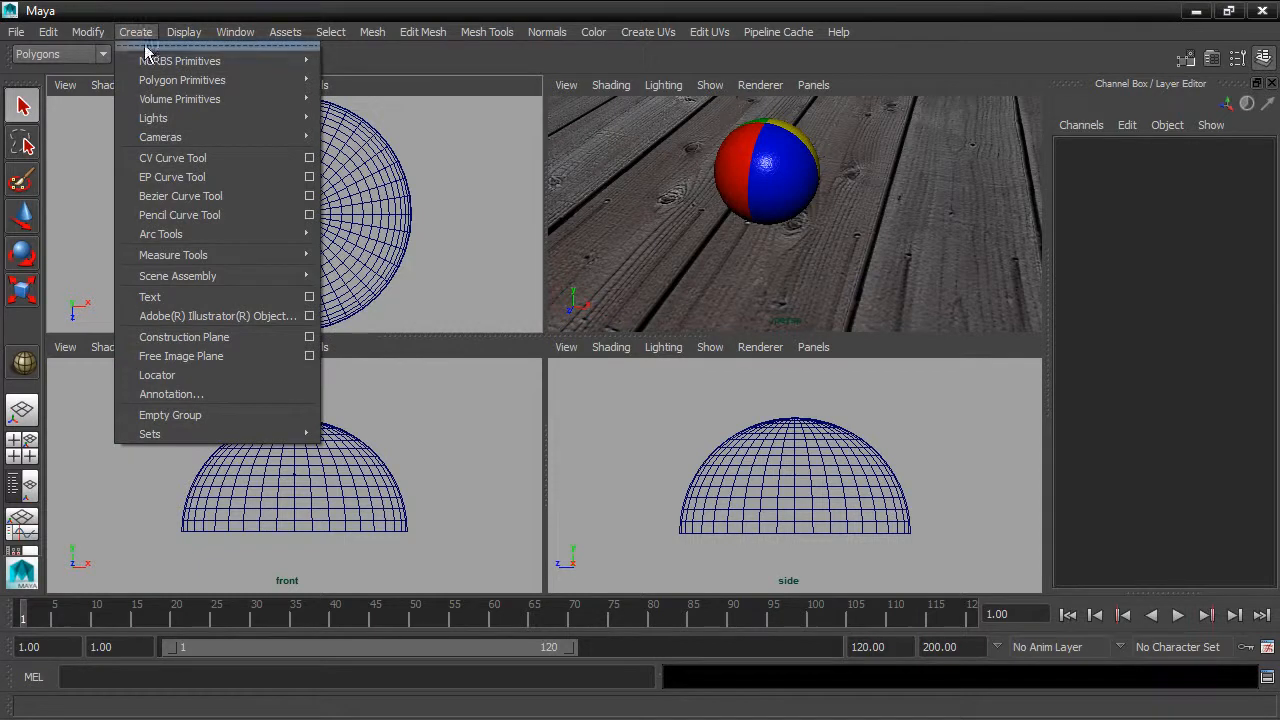
mouse_move(147, 138)
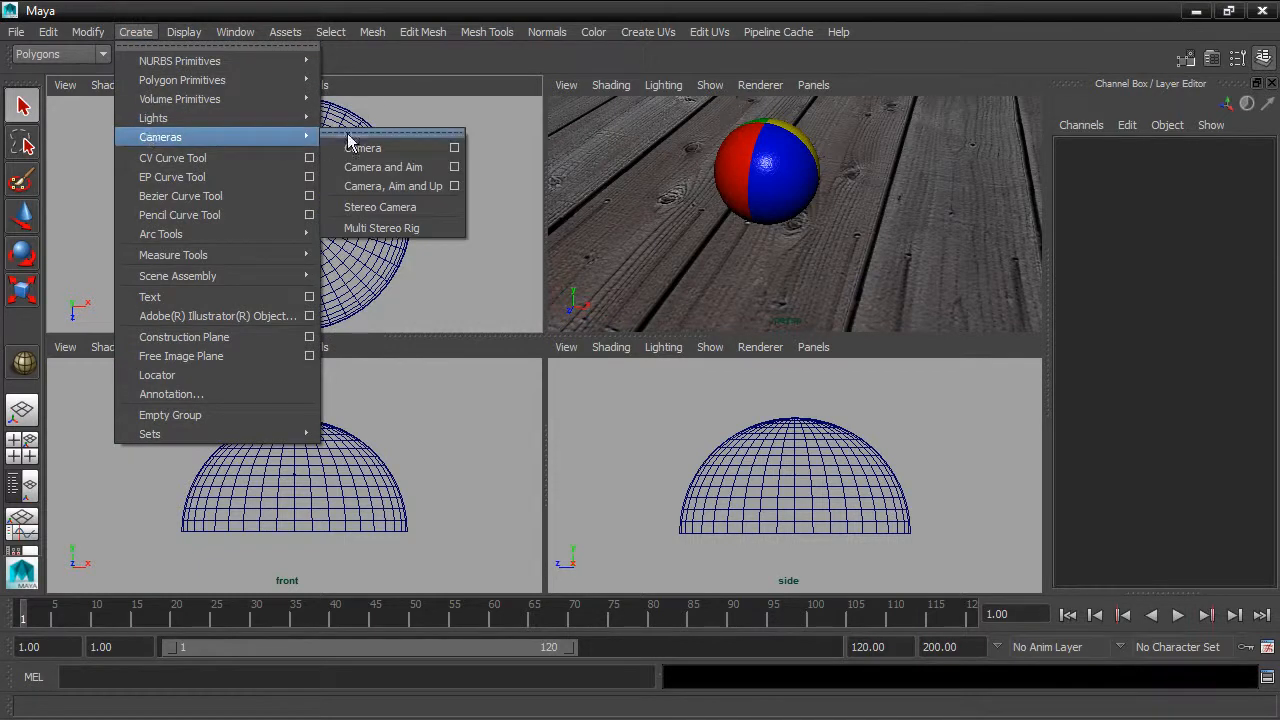
click(434, 166)
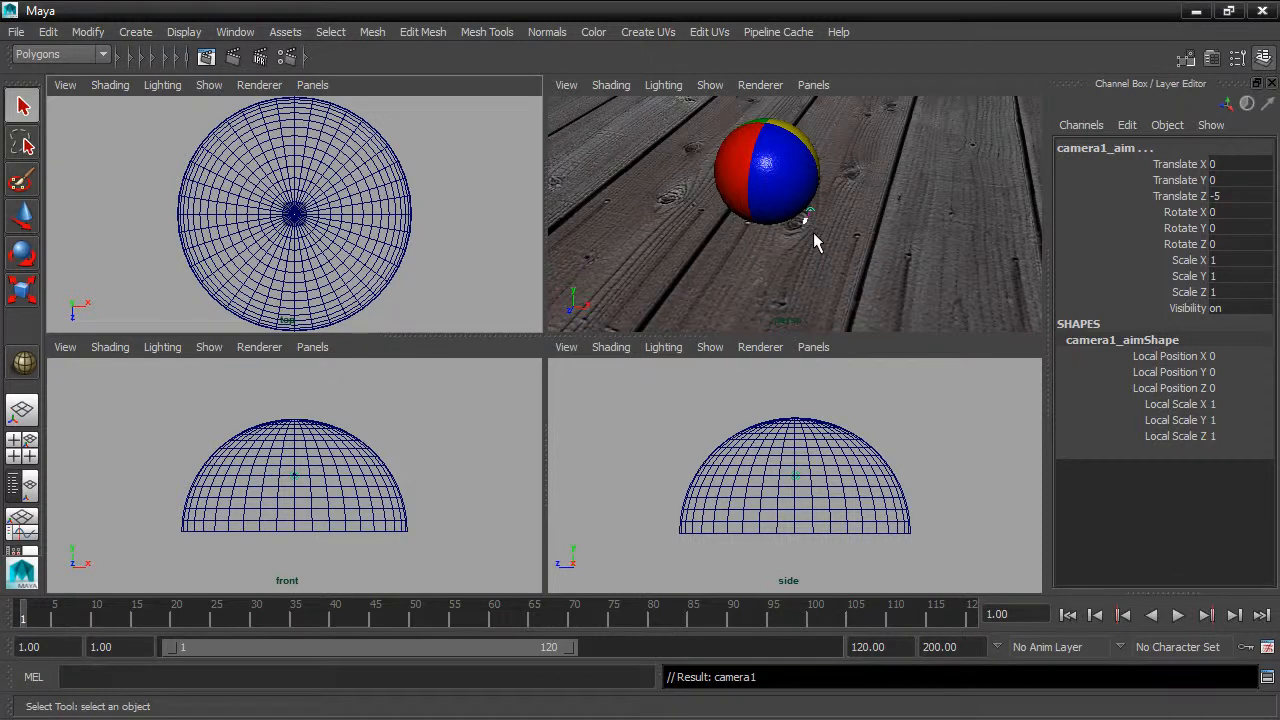
- Enlarge the camera's icon by setting the Locator Scale in its Object Display attributes to 20
key(f)
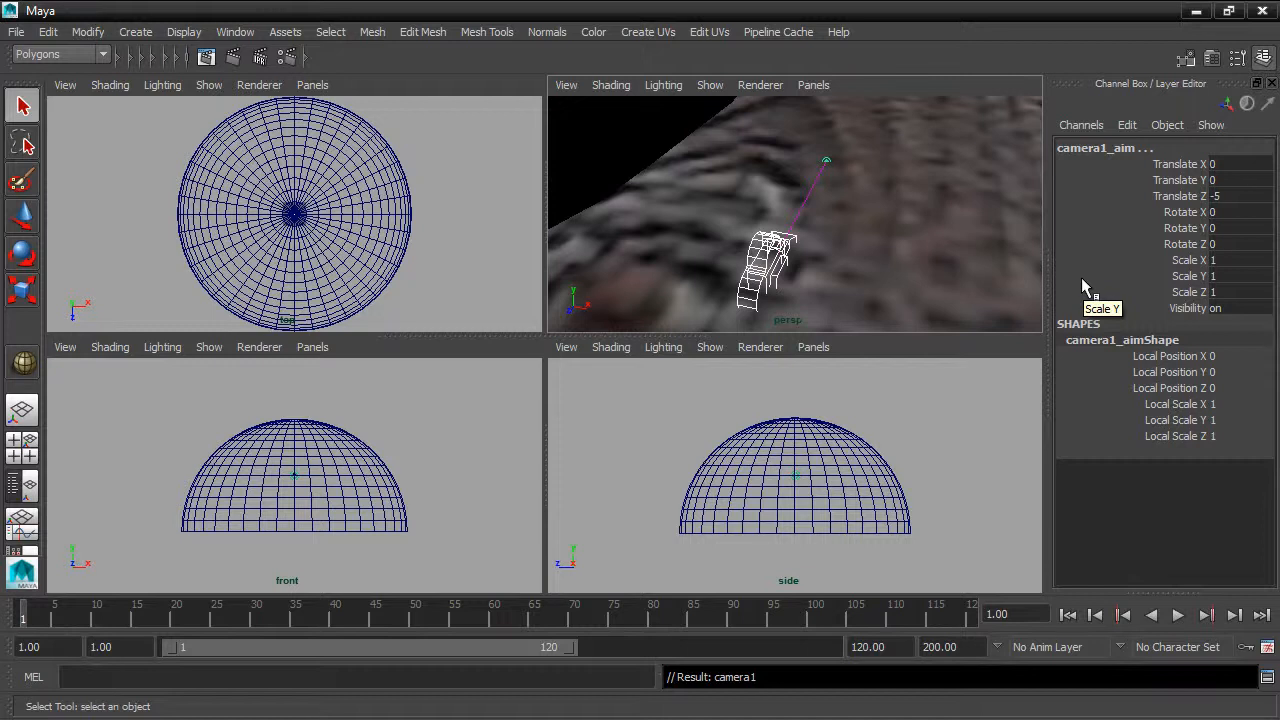
click(762, 250)
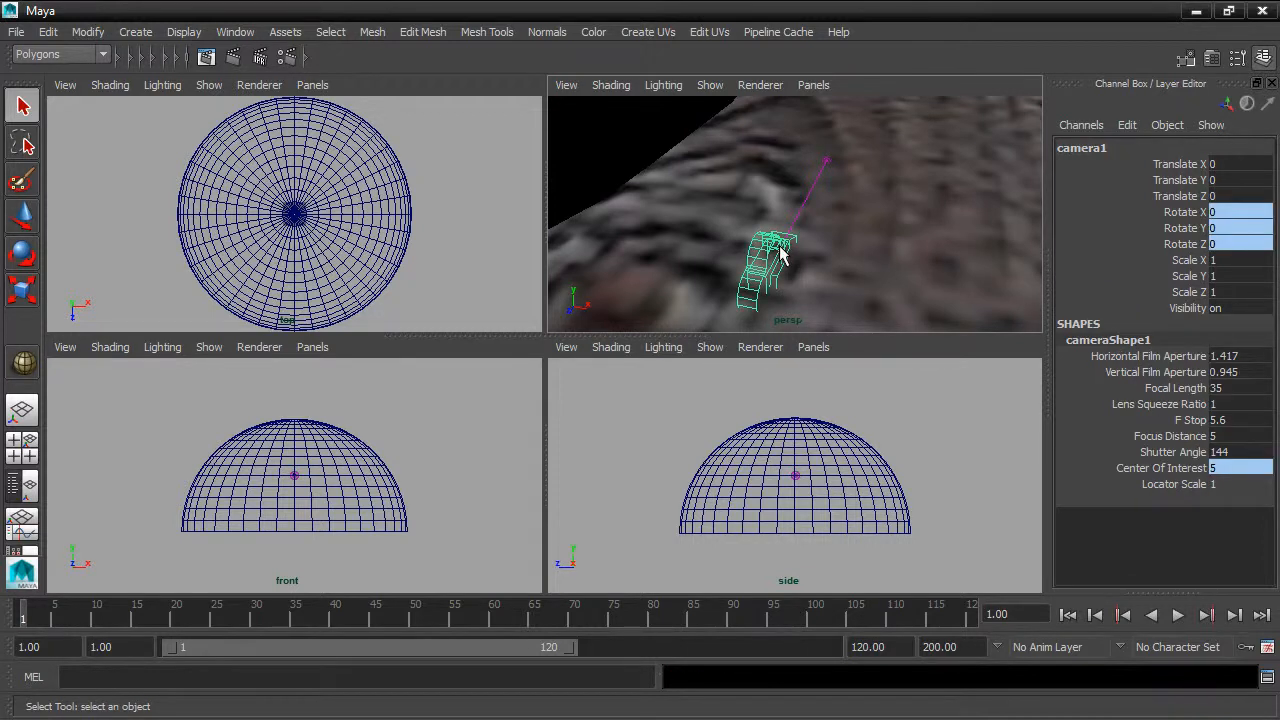
key(ctrl+a)
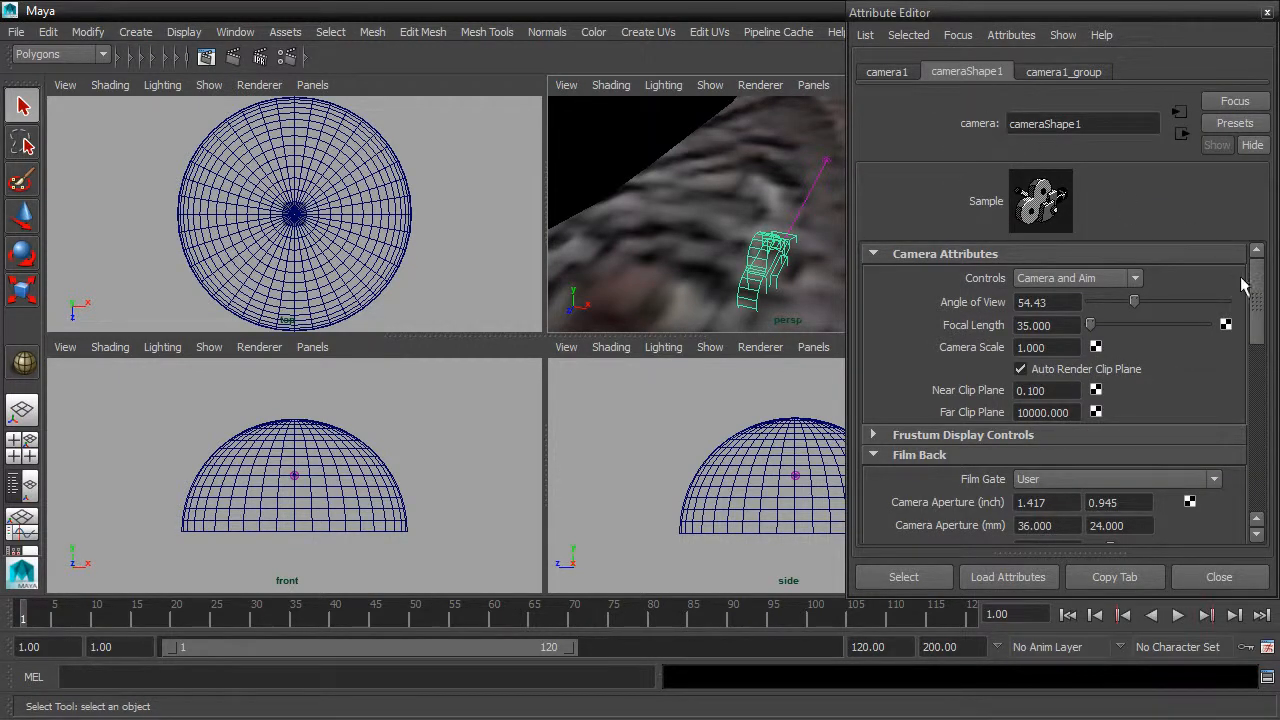
drag(1257, 279, 1262, 480)
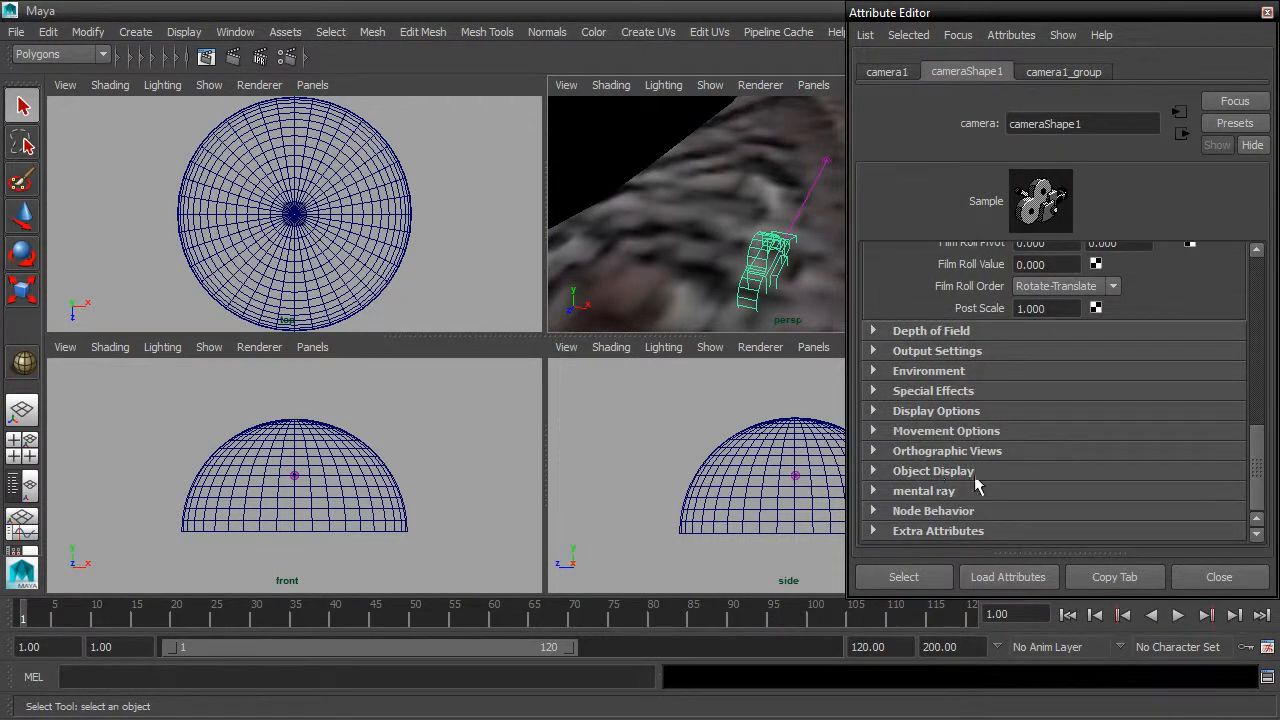
click(873, 471)
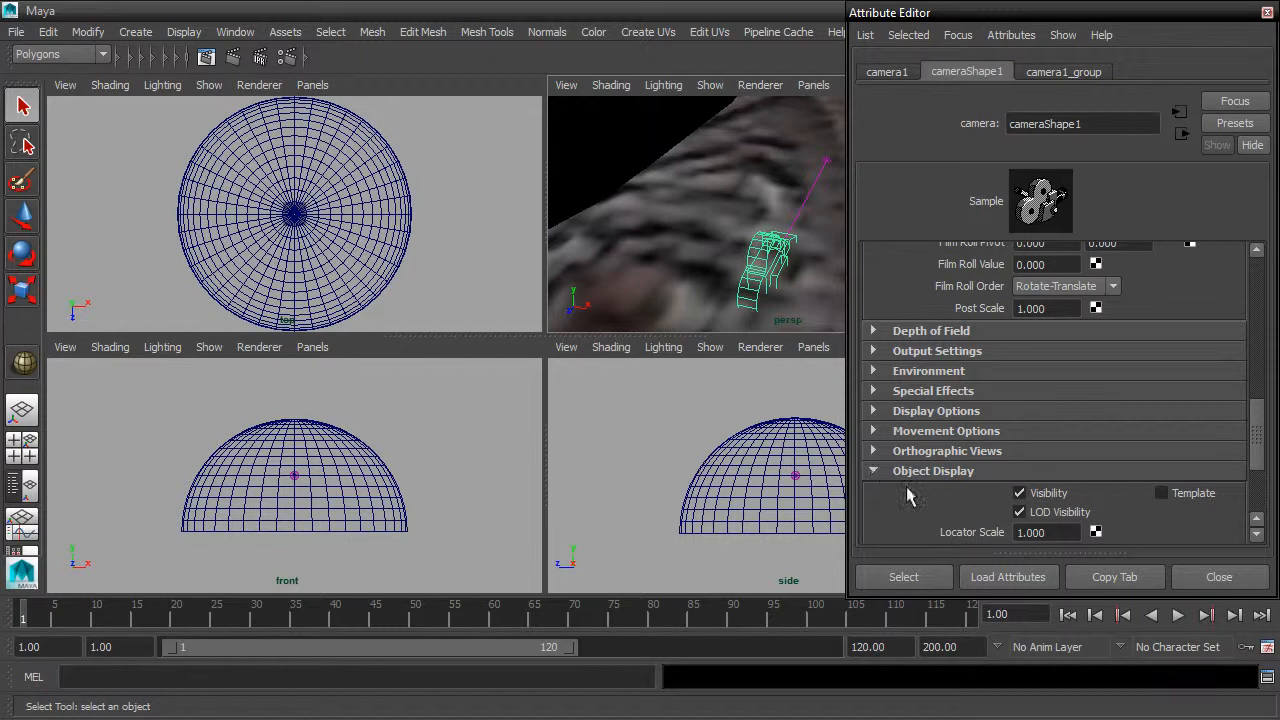
scroll(1245, 450, down, 4)
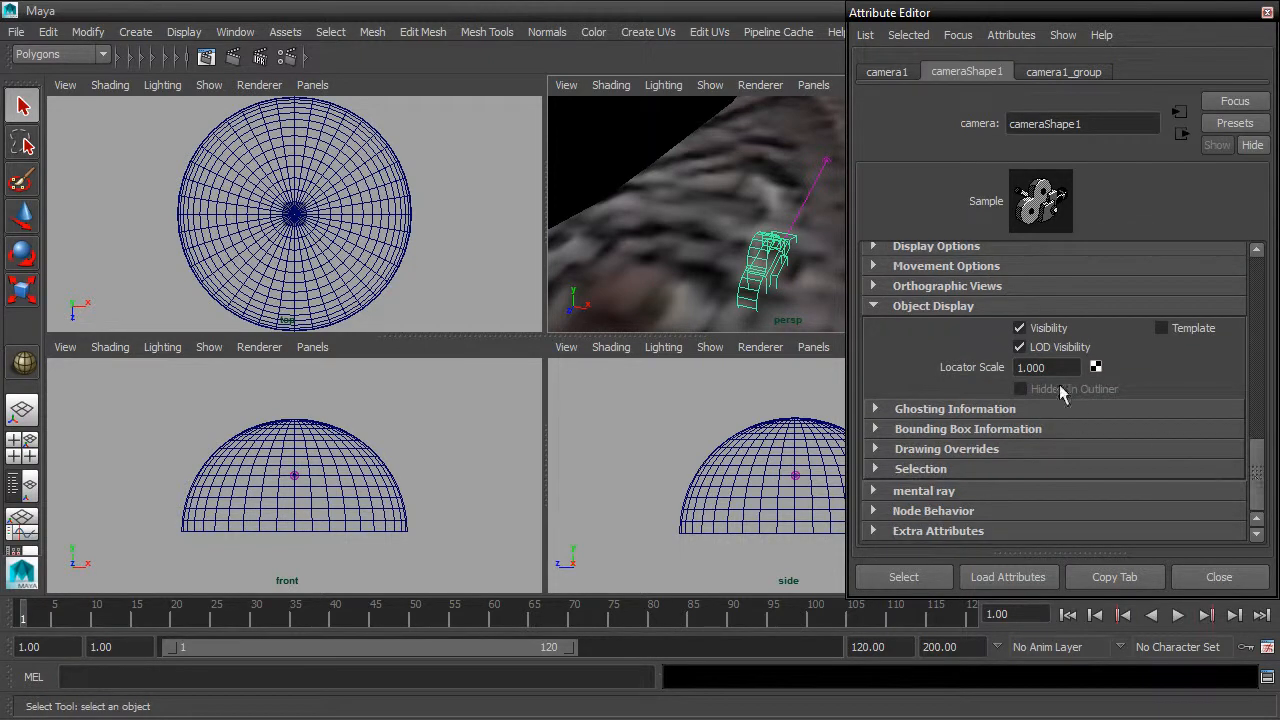
click(1062, 367)
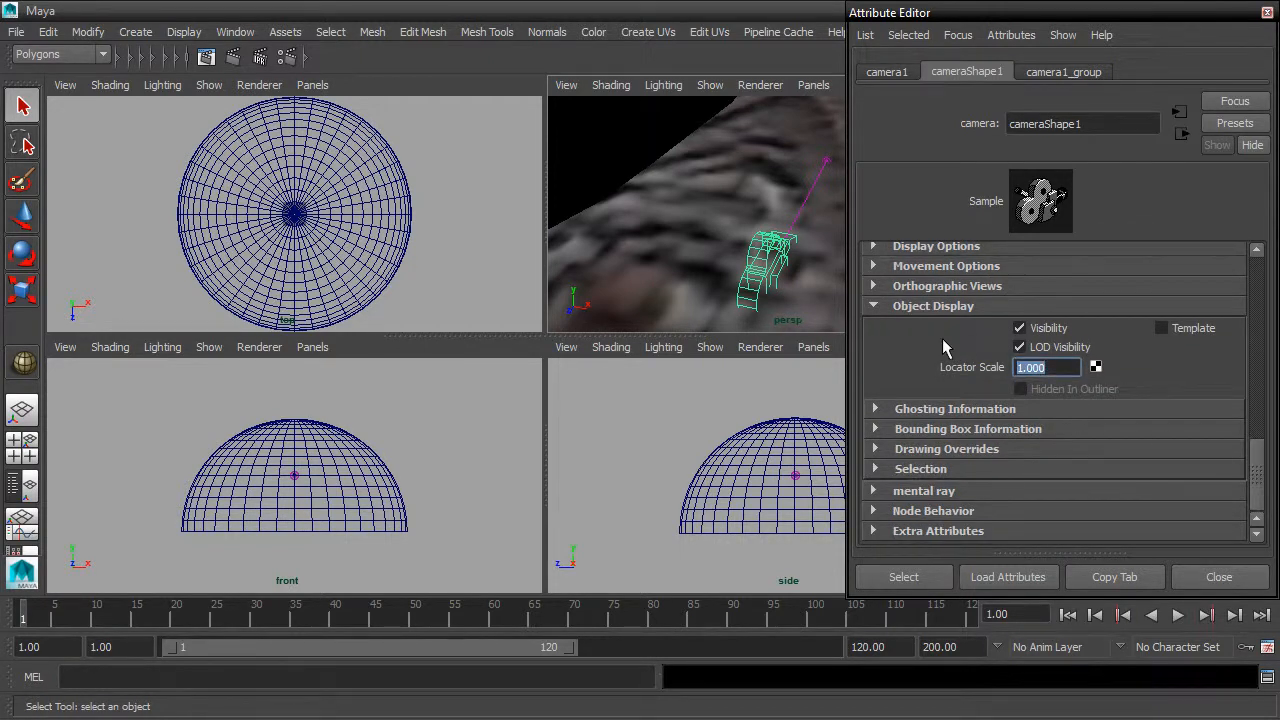
text(20)
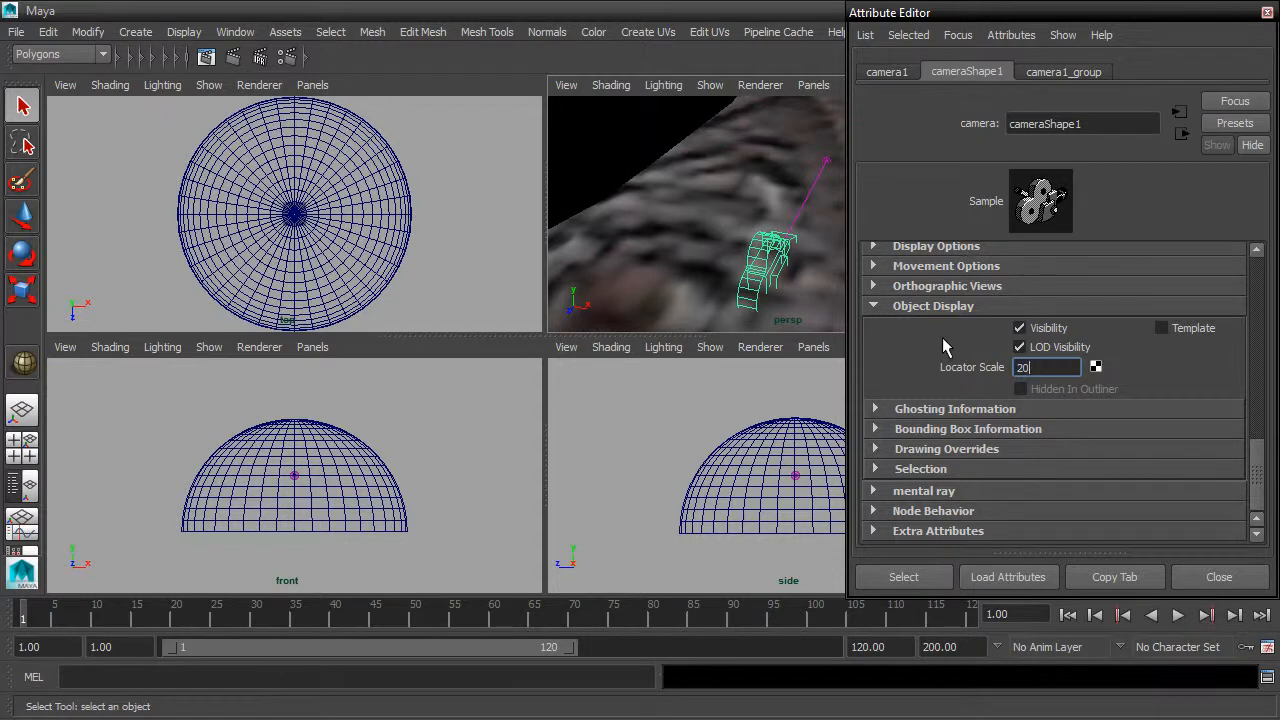
key(Return)
- Move the camera back from the ball along Z to about 271 and raise it to about 130 in Y
scroll(756, 196, down, 8)
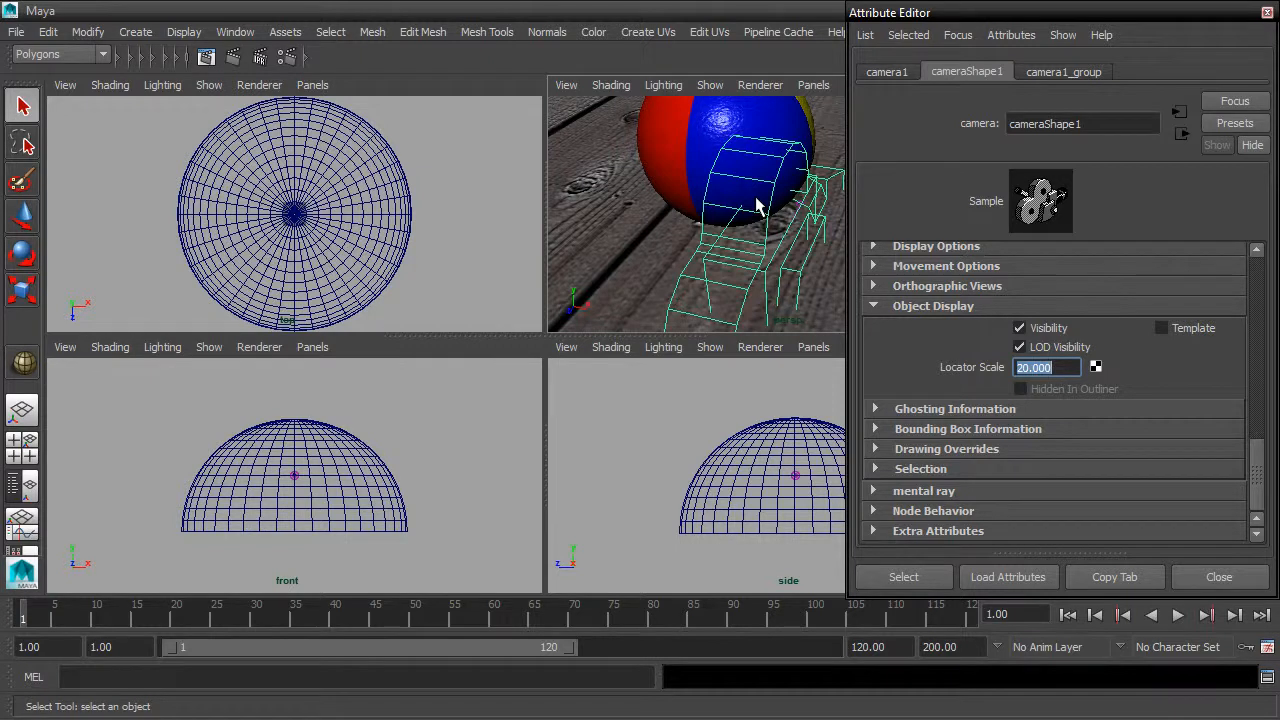
scroll(756, 203, down, 10)
alt+drag(816, 212, 740, 222)
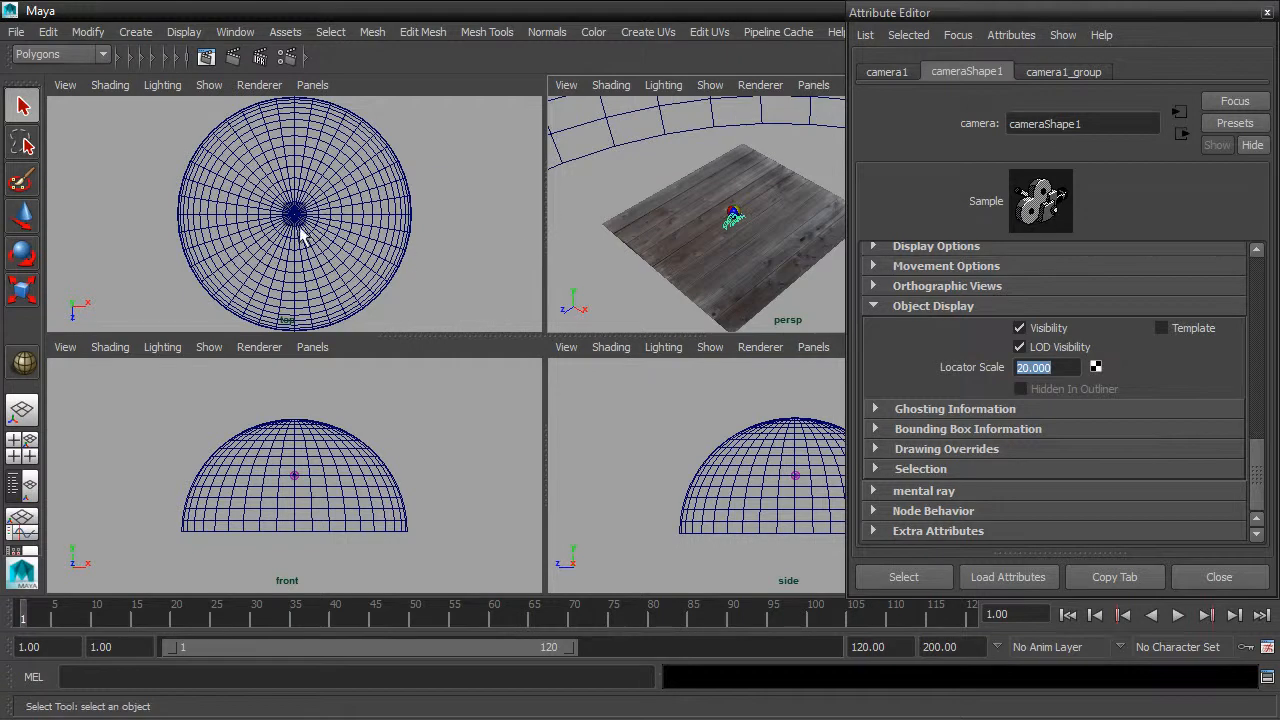
scroll(305, 235, up, 3)
scroll(304, 235, up, 6)
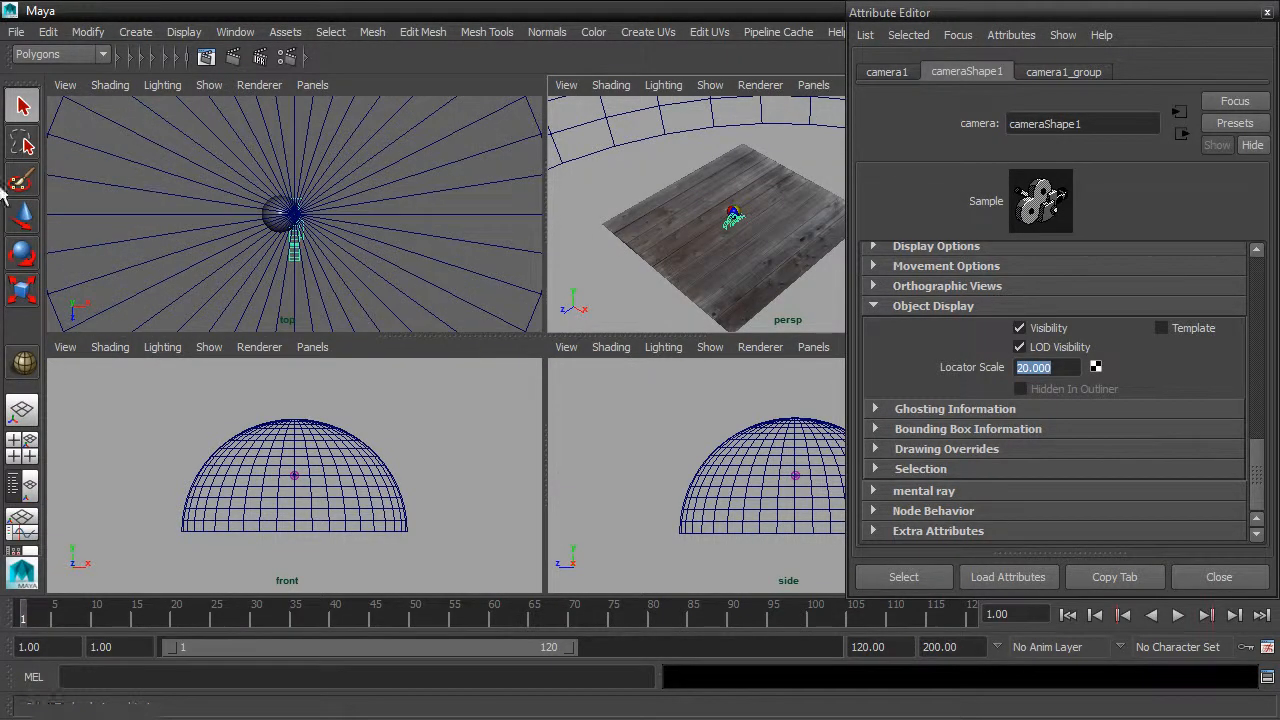
click(22, 215)
drag(295, 315, 489, 434)
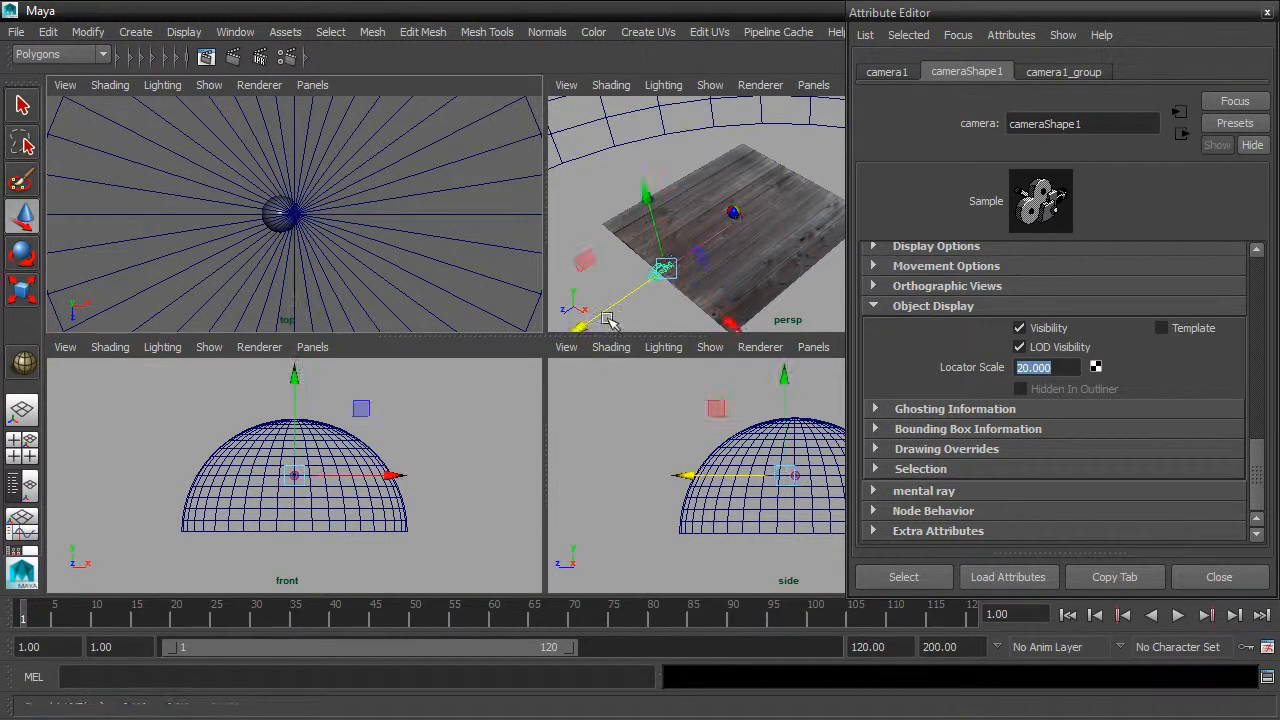
drag(623, 301, 577, 324)
drag(611, 254, 598, 180)
- Shift the camera sideways along X to about 94, keep it selected, and close the Attribute Editor
alt+middle_drag(648, 241, 700, 240)
scroll(702, 240, up, 3)
mouse_move(702, 240)
alt+mouse_down()
mouse_move(720, 246)
mouse_move(710, 226)
alt+mouse_up()
alt+middle_drag(710, 226, 774, 282)
drag(624, 242, 749, 257)
alt+middle_drag(823, 268, 800, 278)
click(810, 243)
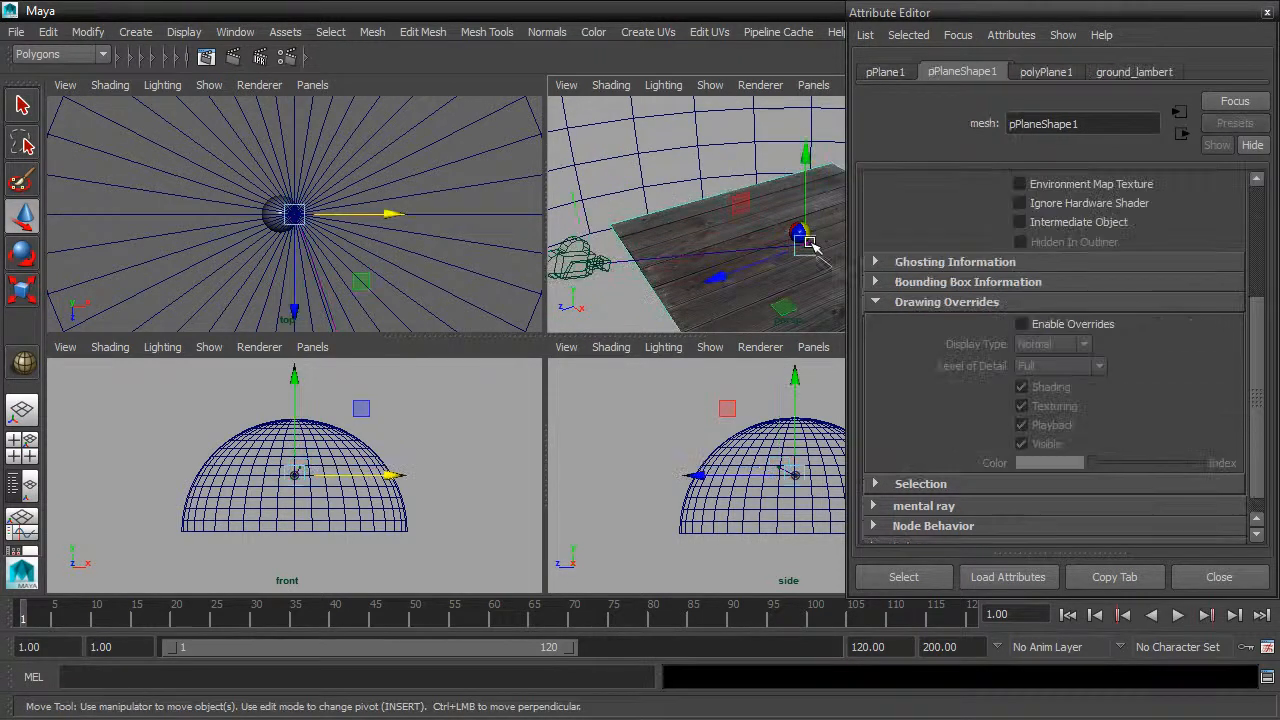
click(582, 268)
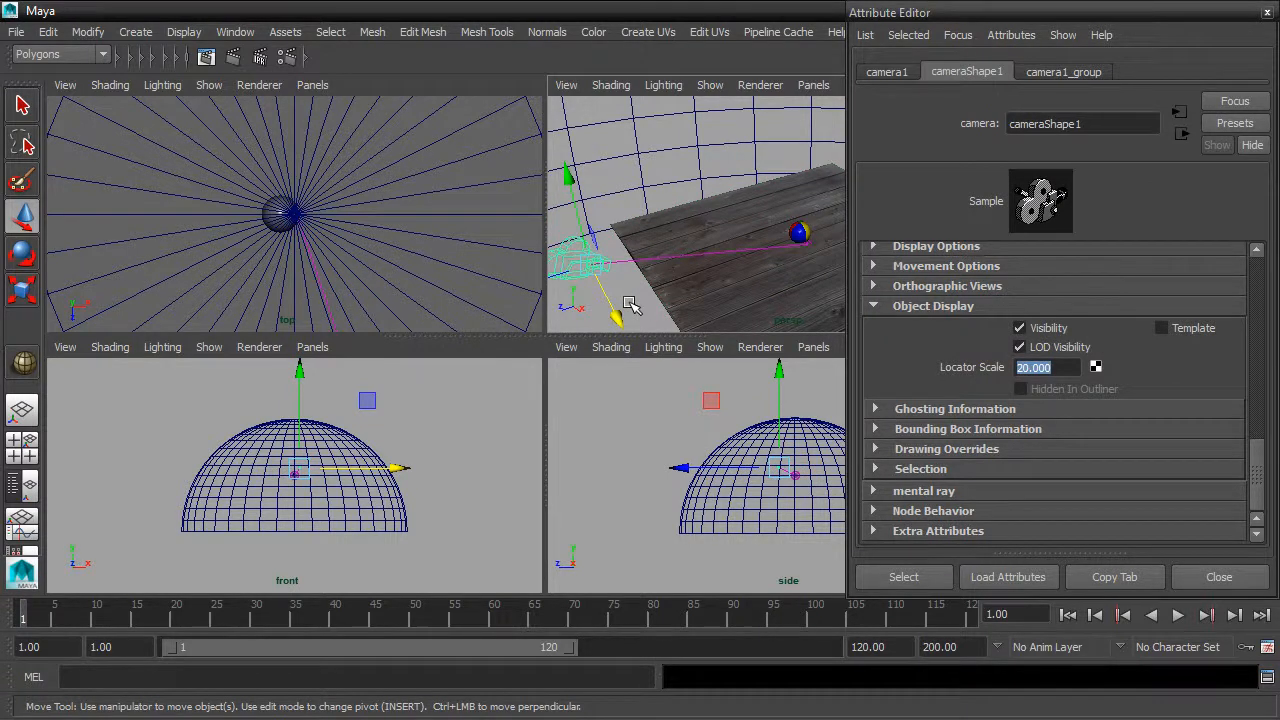
click(1267, 12)
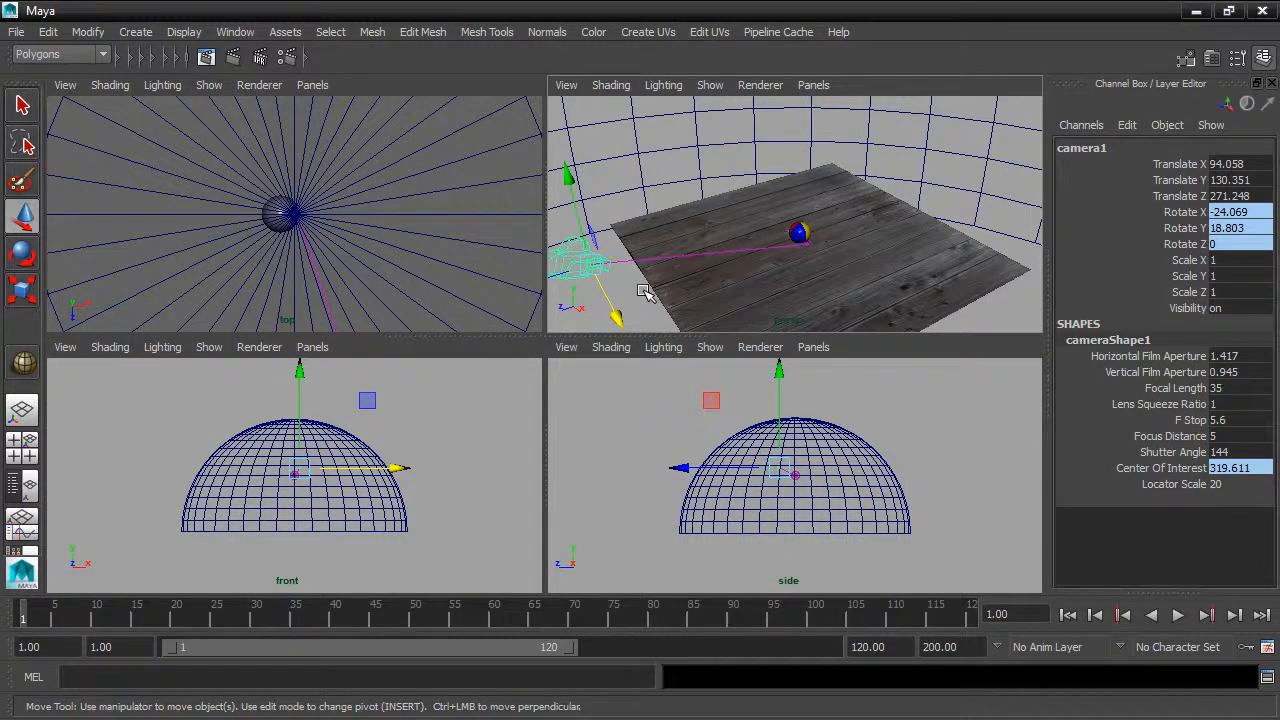
- Pick camera1_aim in the Outliner, move it along X to about -15.7 near the ball, and close the Outliner
click(235, 32)
click(242, 172)
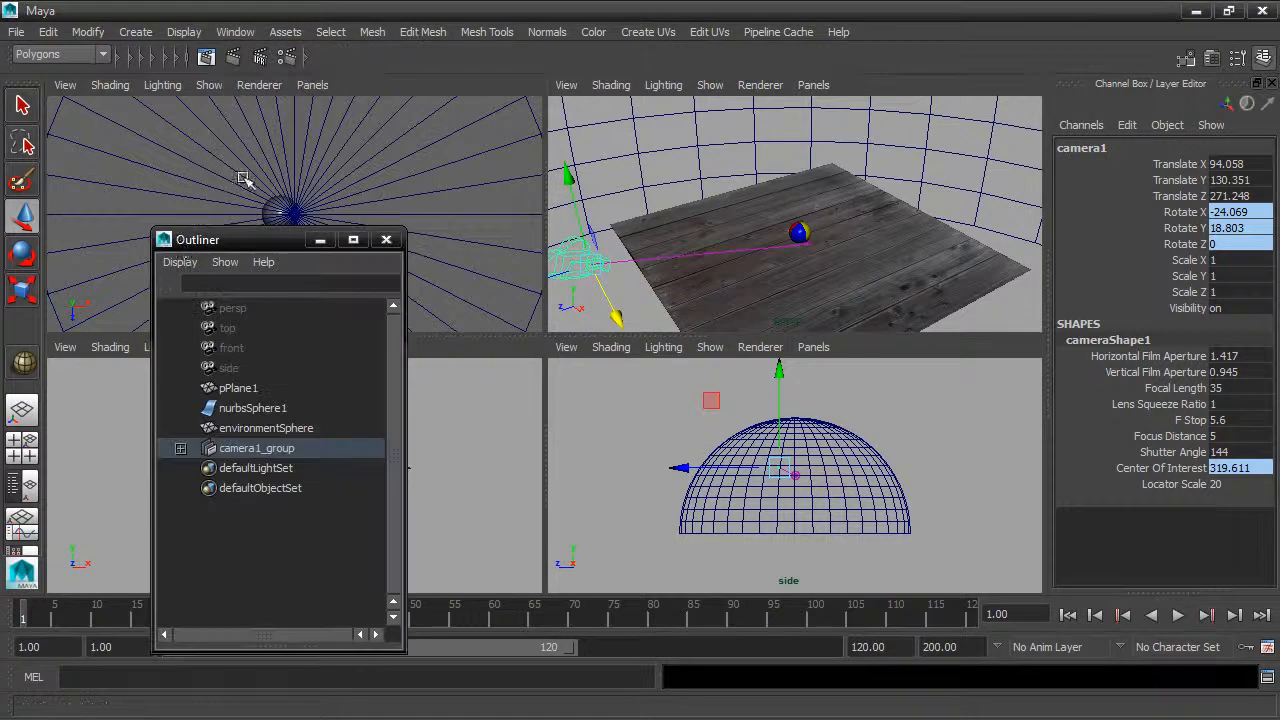
drag(240, 241, 152, 114)
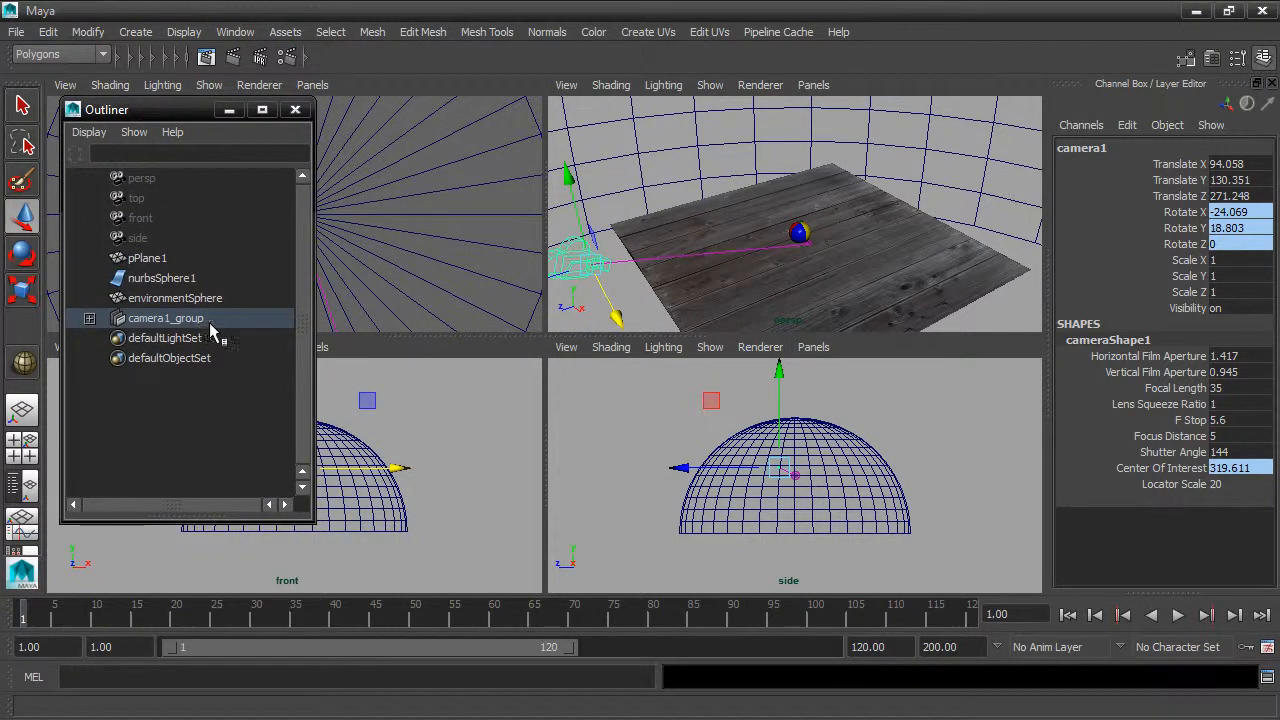
click(89, 318)
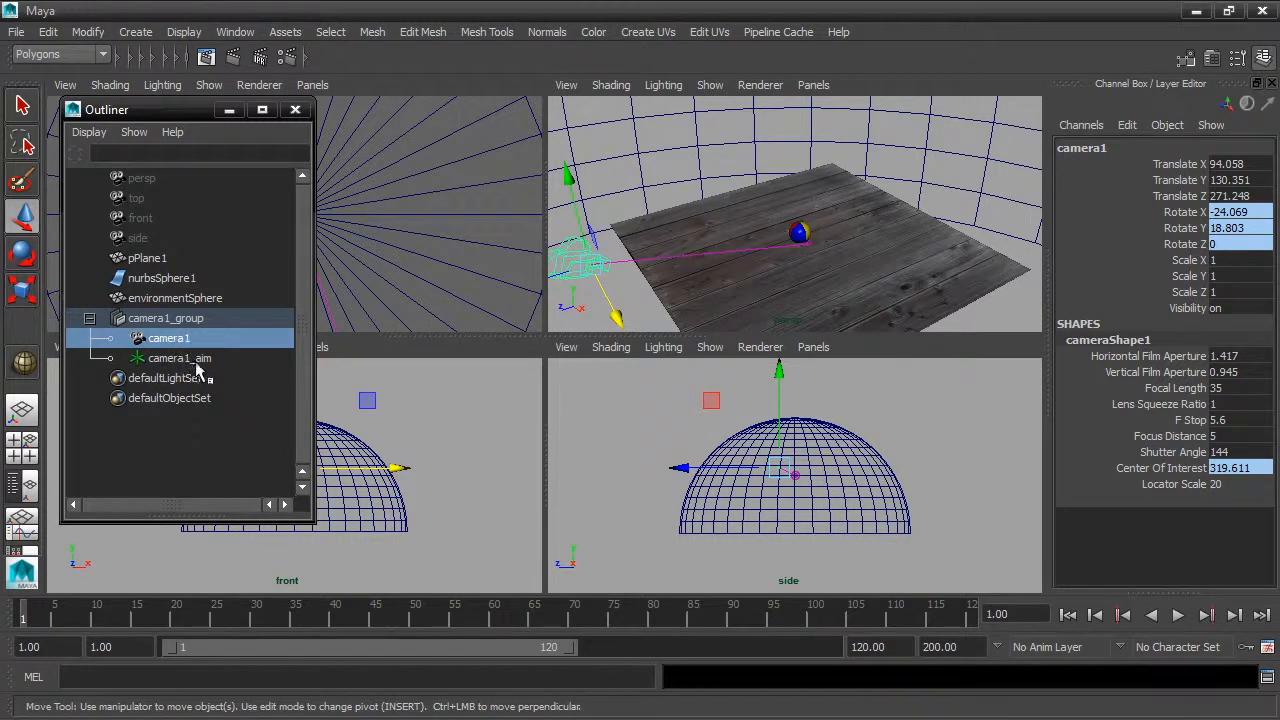
click(190, 358)
drag(866, 292, 895, 222)
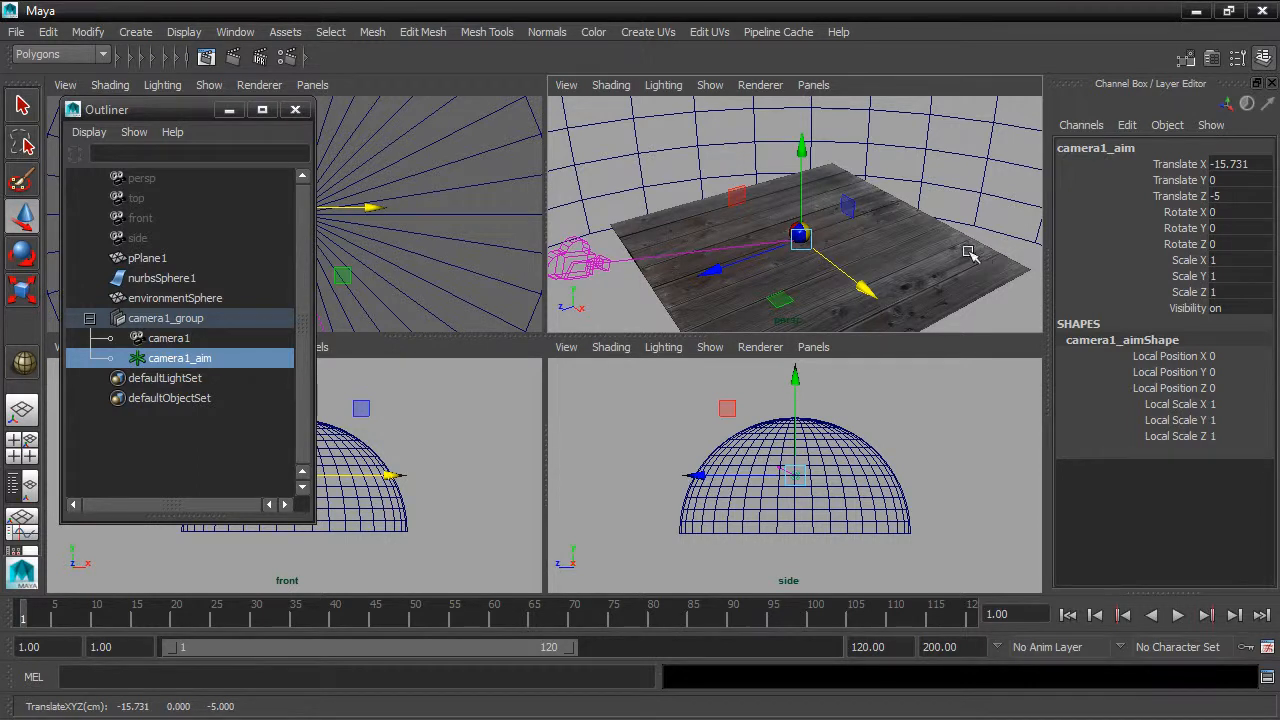
drag(160, 109, 185, 177)
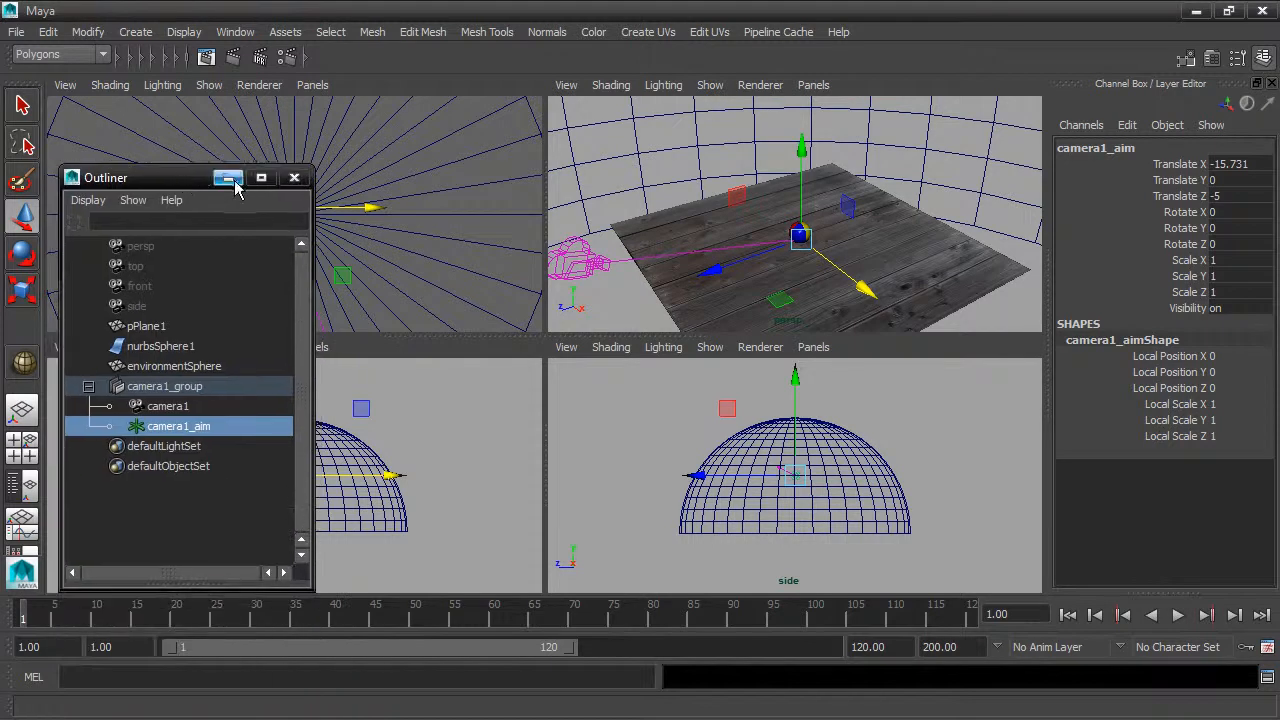
click(294, 178)
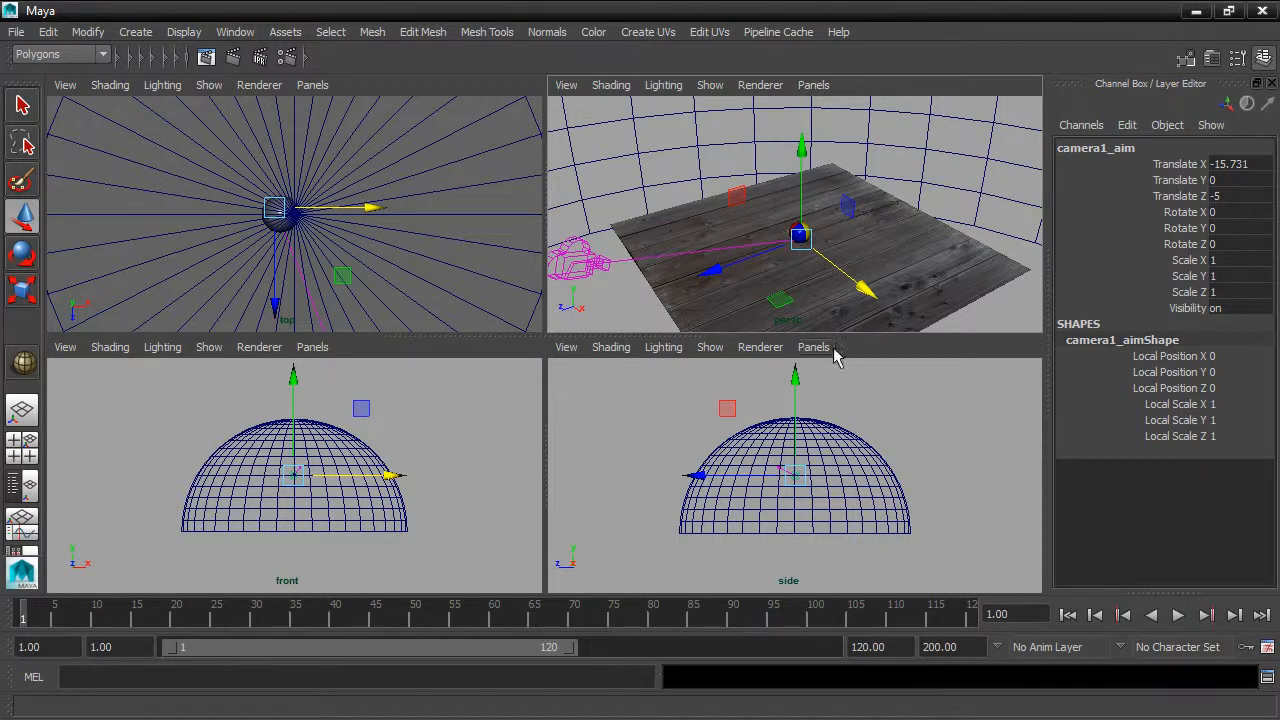
- Replace the side view with the view through camera1
click(819, 348)
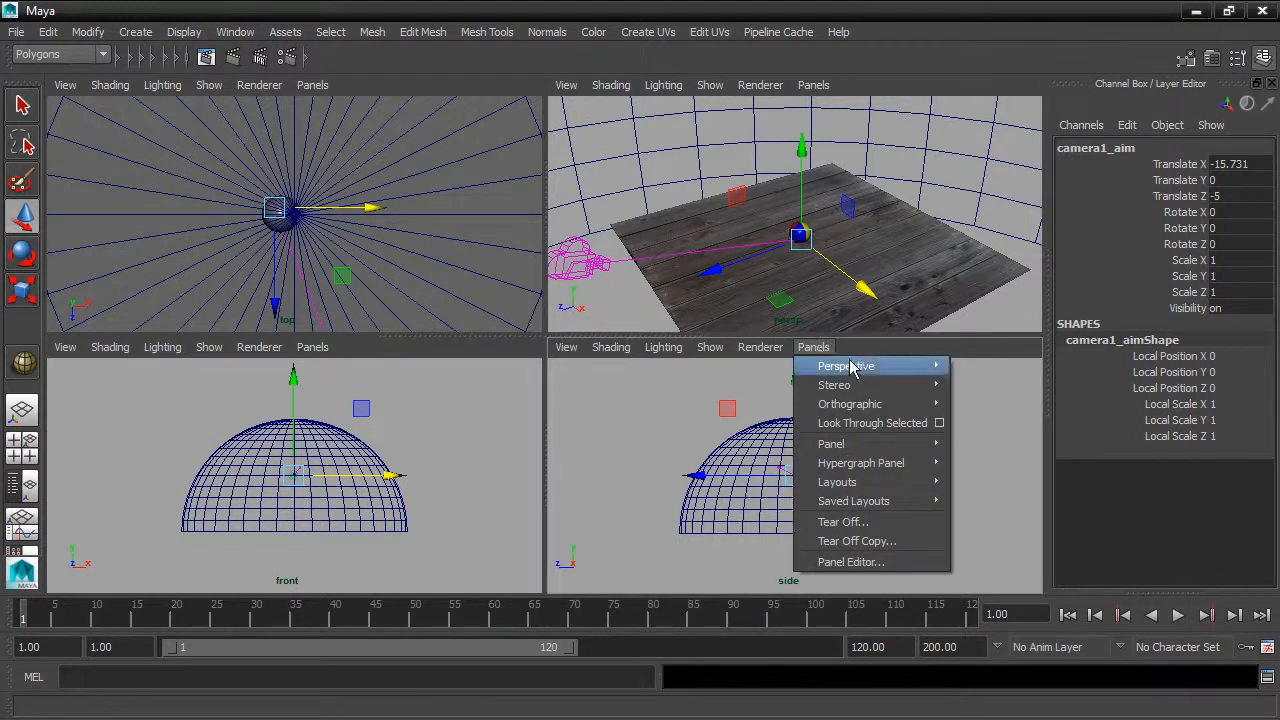
mouse_move(884, 368)
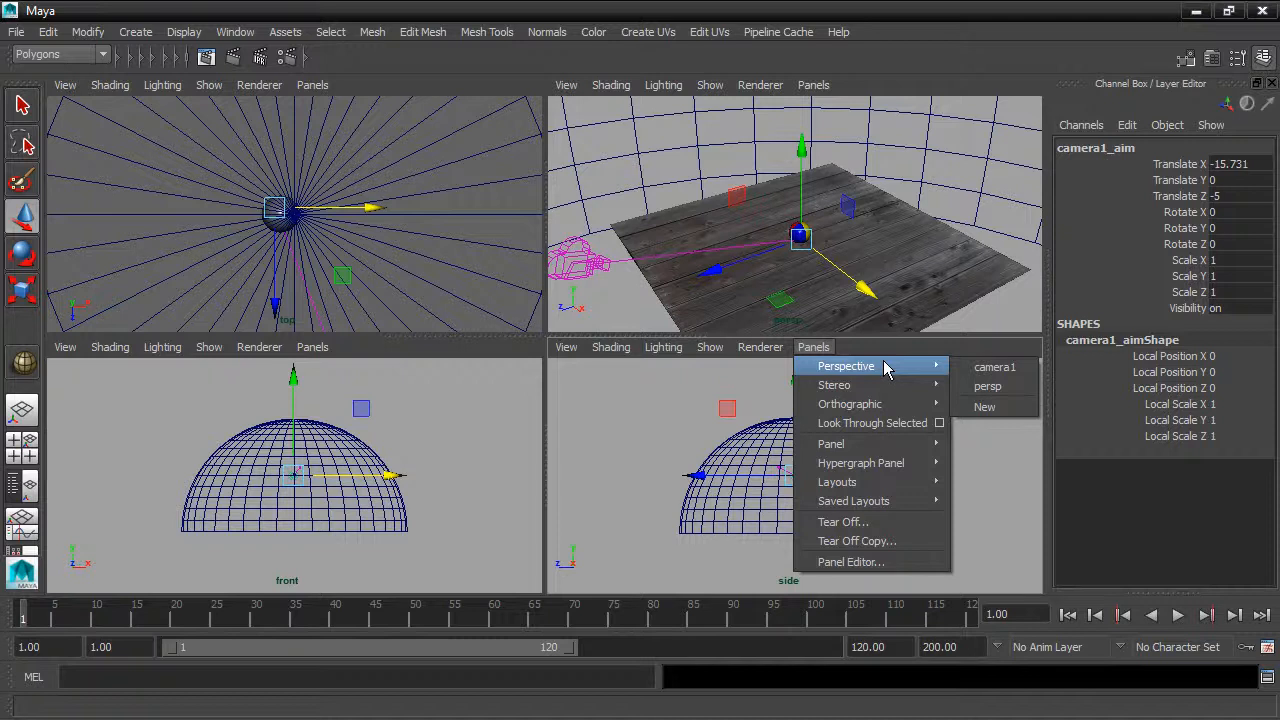
click(1015, 369)
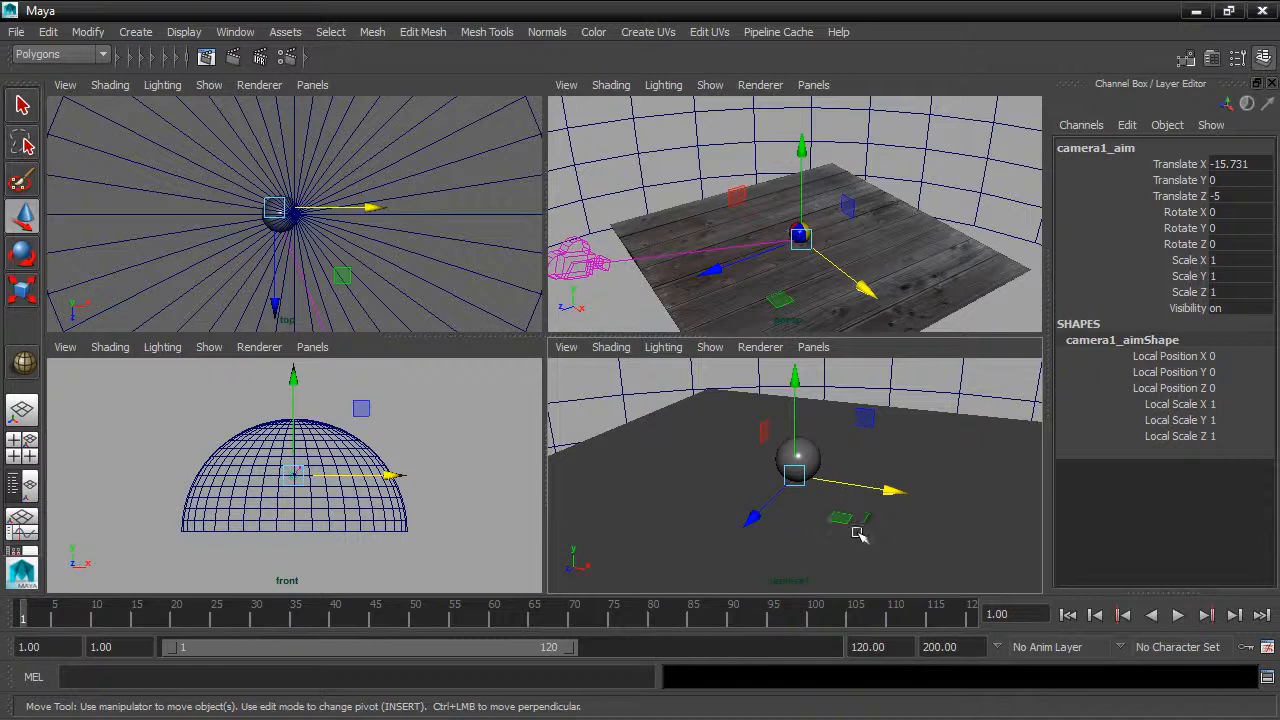
- Pan and orbit camera1 around the ball, pull it farther back, and turn on textured shading in its view
mouse_move(905, 519)
alt+middle_down()
mouse_move(737, 517)
mouse_move(1026, 511)
mouse_move(786, 514)
mouse_move(900, 517)
alt+middle_up()
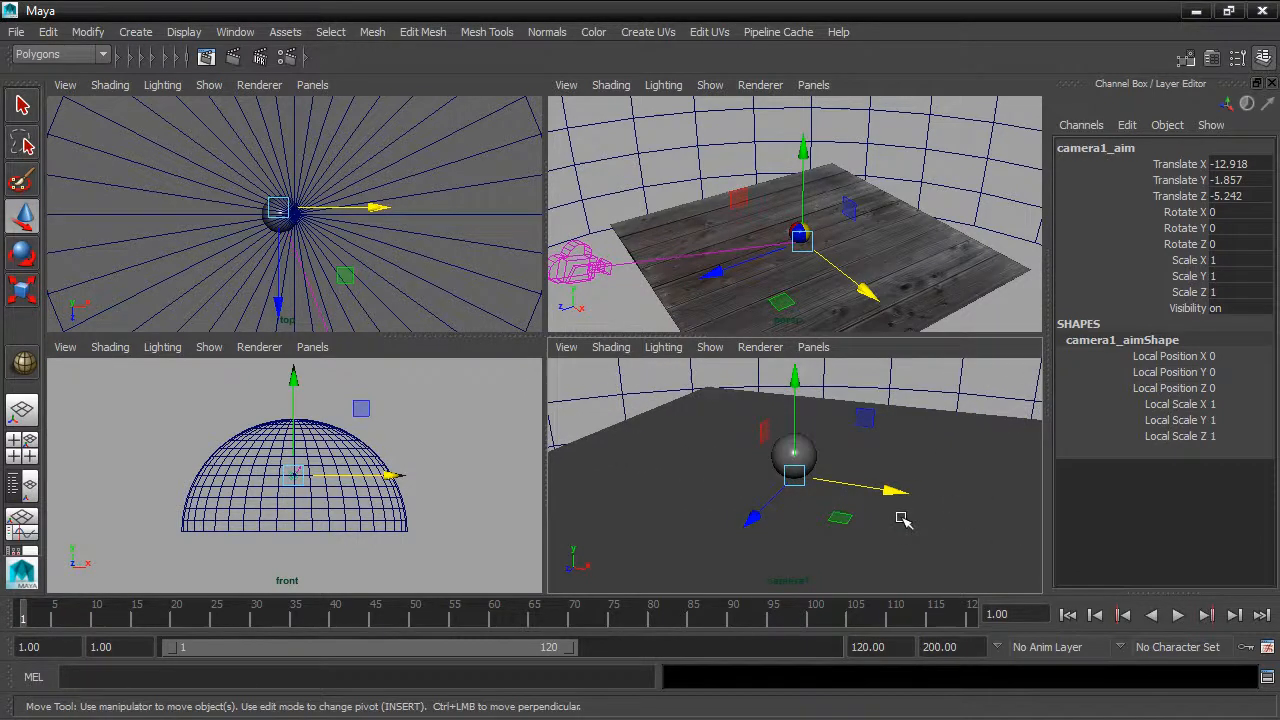
alt+drag(783, 529, 878, 540)
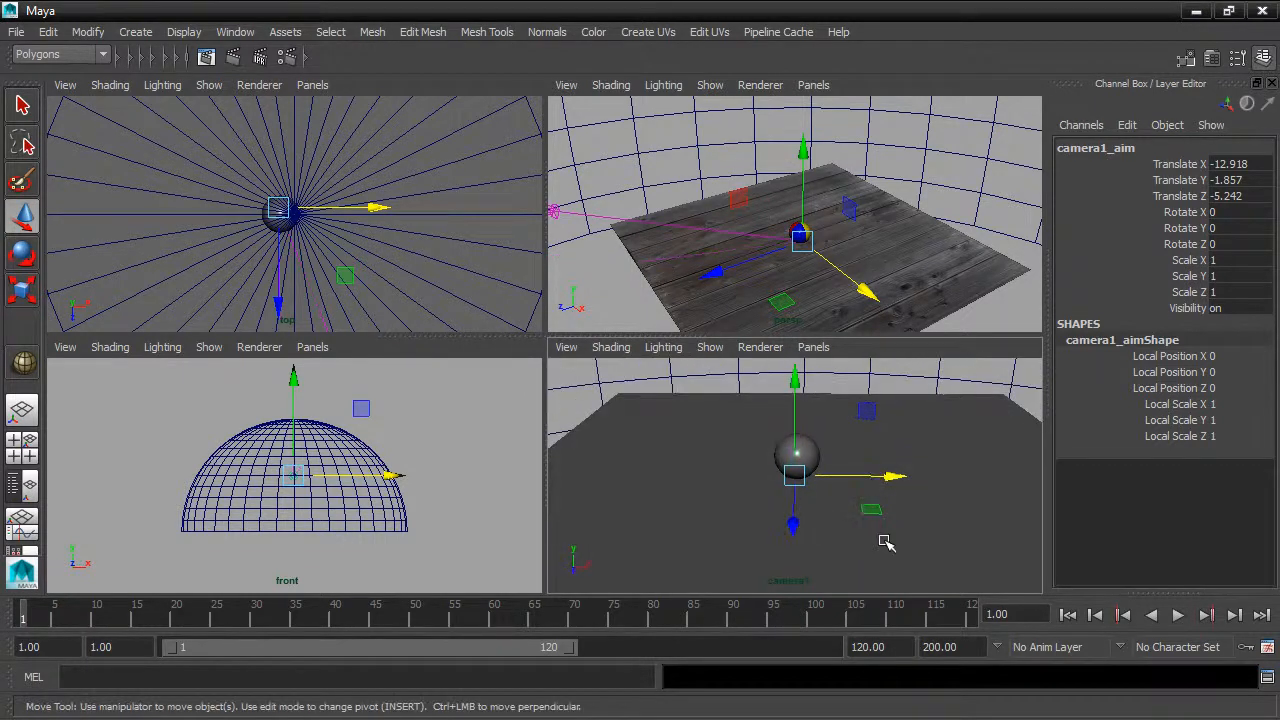
alt+right_drag(786, 526, 662, 503)
mouse_move(833, 508)
alt+mouse_down()
mouse_move(840, 523)
mouse_move(823, 523)
mouse_move(837, 529)
mouse_move(820, 526)
alt+mouse_up()
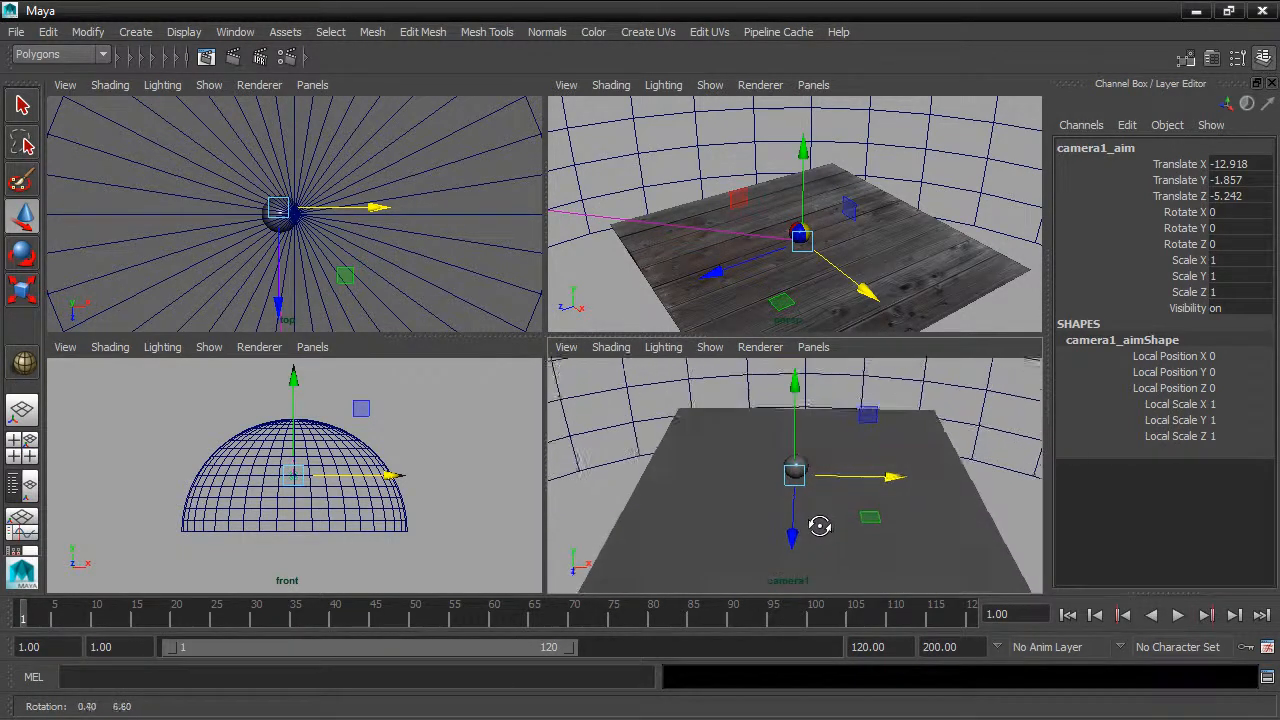
click(876, 523)
key(6)
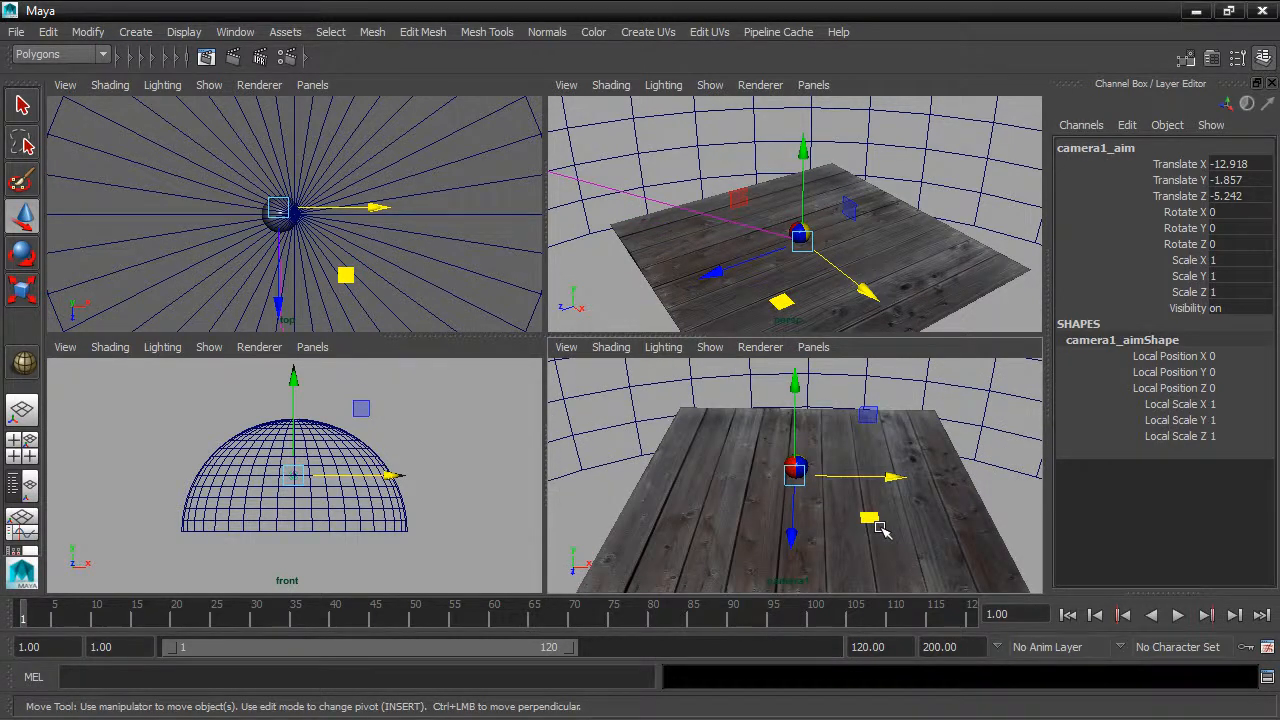
- Reframe the ball through camera1, placing the aim at about X -9.6, Y -20.6, Z 6, and bring the camera closer
mouse_move(880, 520)
alt+mouse_down()
mouse_move(869, 486)
mouse_move(884, 495)
alt+mouse_up()
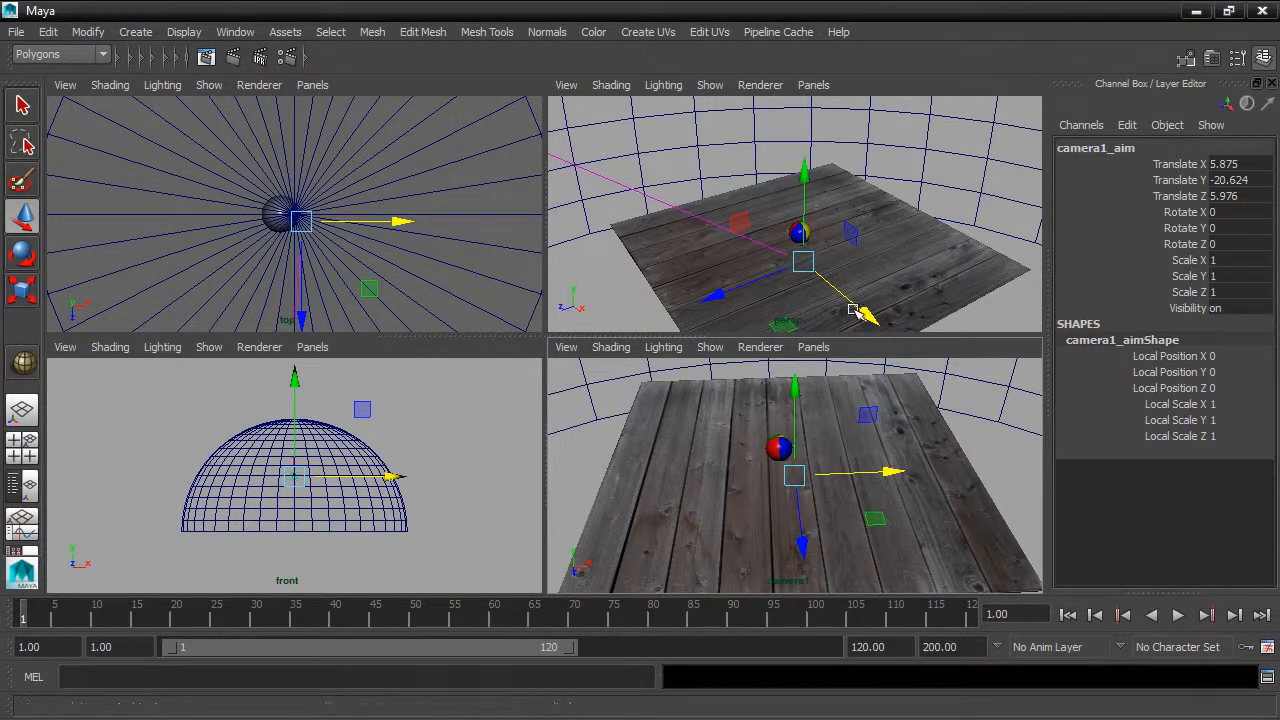
drag(866, 316, 874, 282)
alt+right_drag(806, 506, 929, 466)
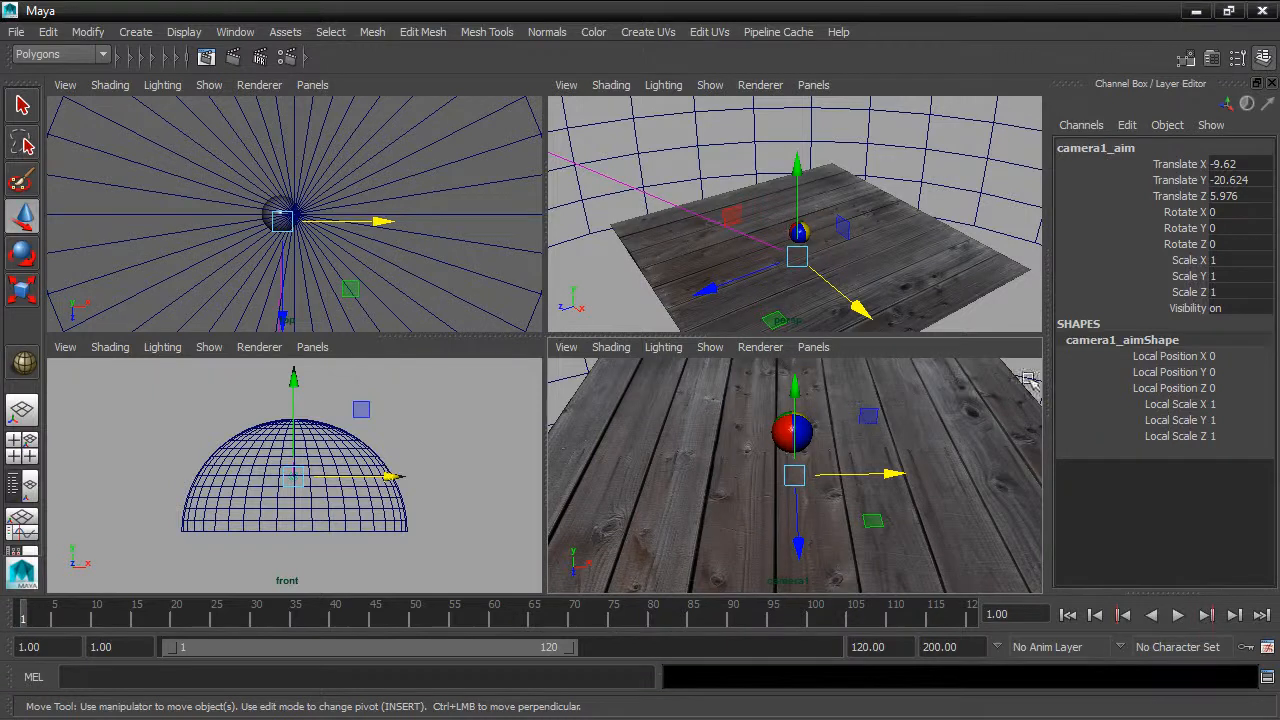
- Widen the Channel Box to narrow the four view panels and compare the framing through camera1
drag(1047, 348, 652, 345)
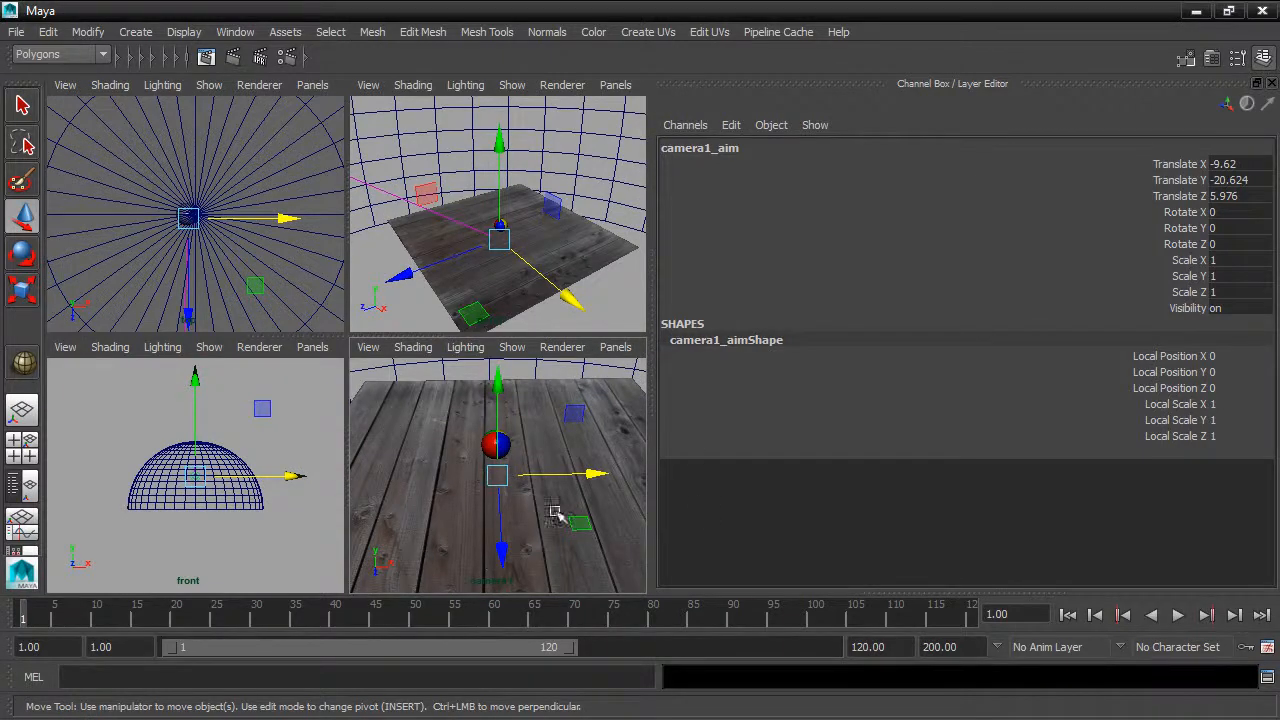
- Move camera1 closer and shift its view until the ball sits near the upper corner, and select the wooden ground plane
alt+right_drag(557, 517, 642, 503)
alt+middle_drag(642, 503, 454, 451)
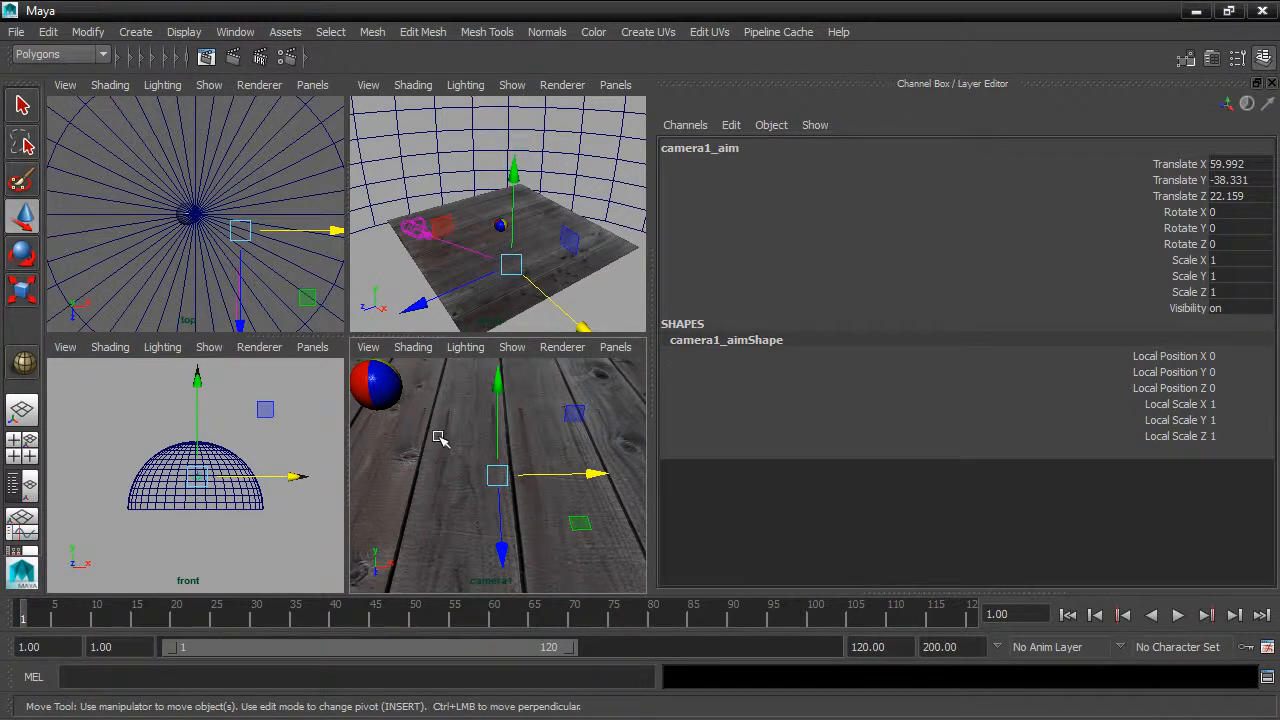
click(23, 104)
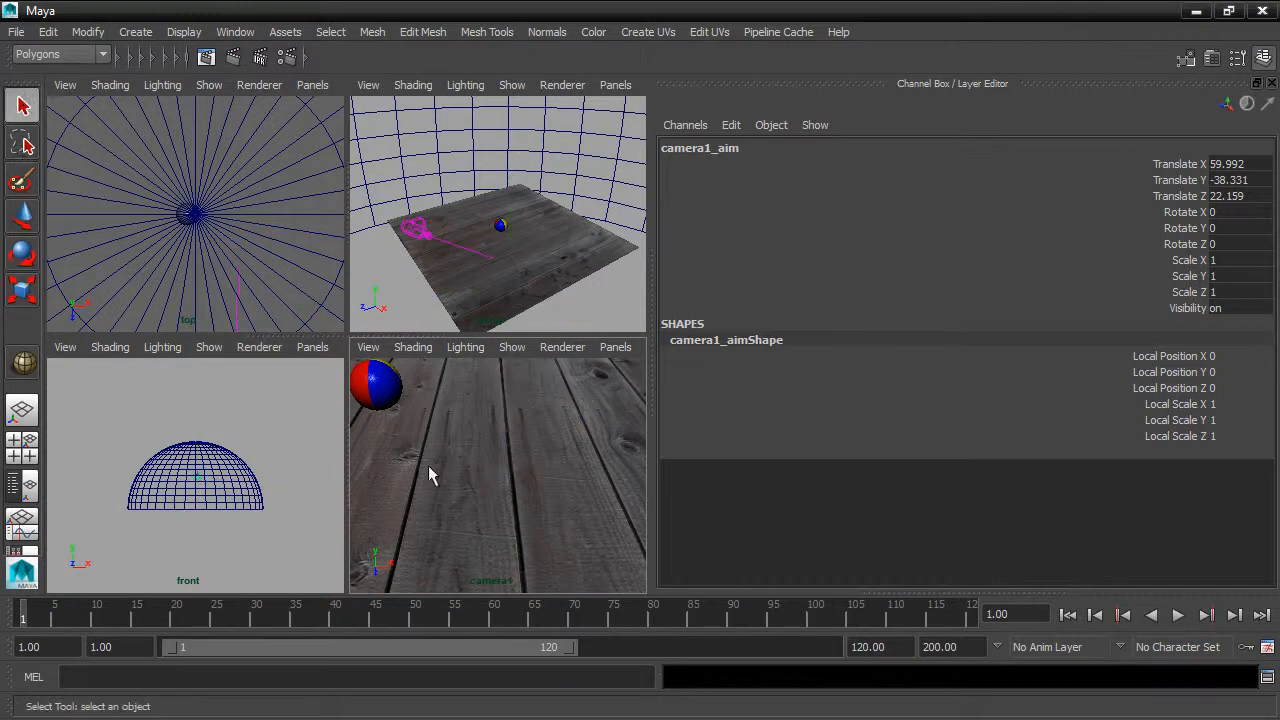
click(534, 424)
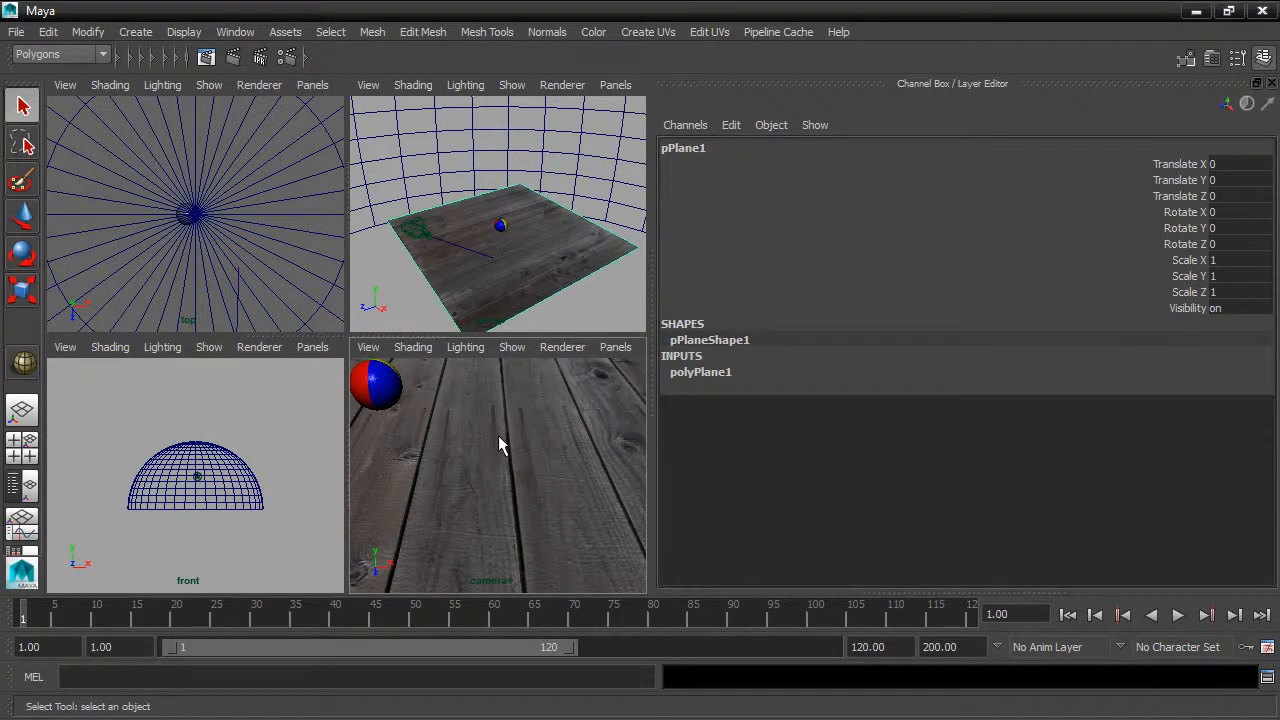
- Render the view through camera1 to compare its framing with the panel, minimise the render, and widen the four view panels again
click(231, 56)
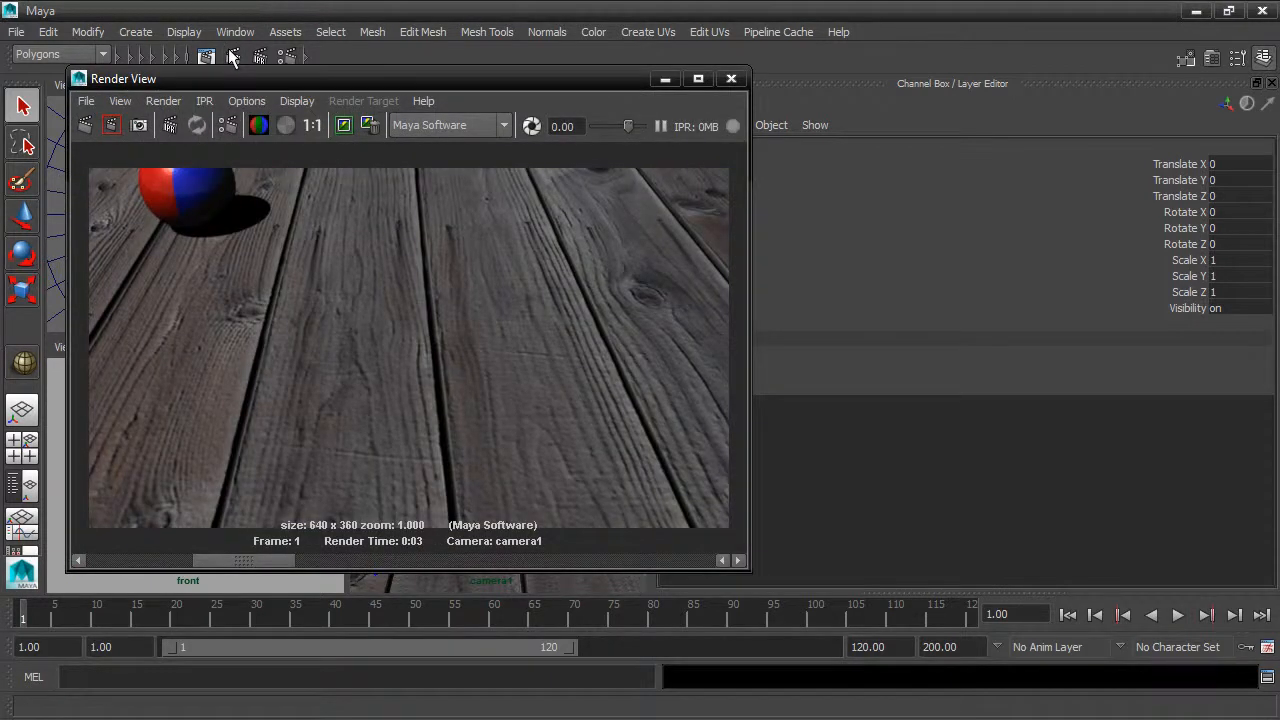
drag(240, 77, 824, 85)
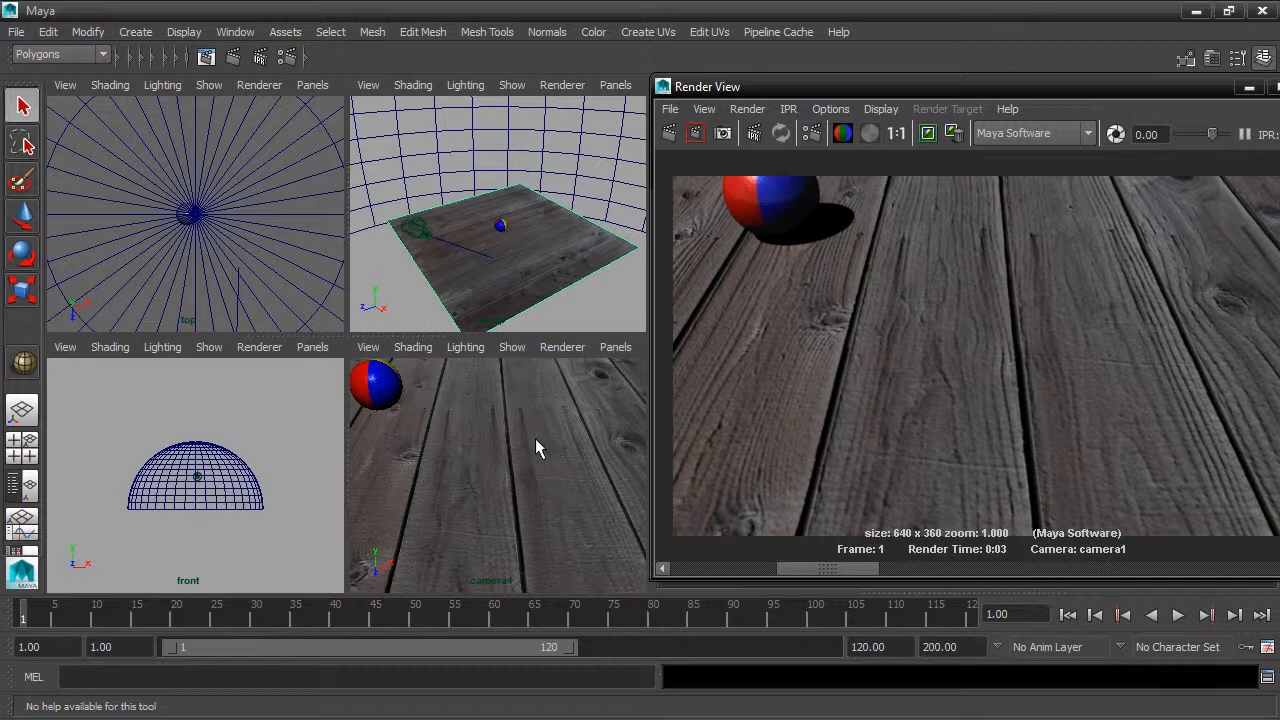
click(1249, 88)
drag(655, 338, 1075, 322)
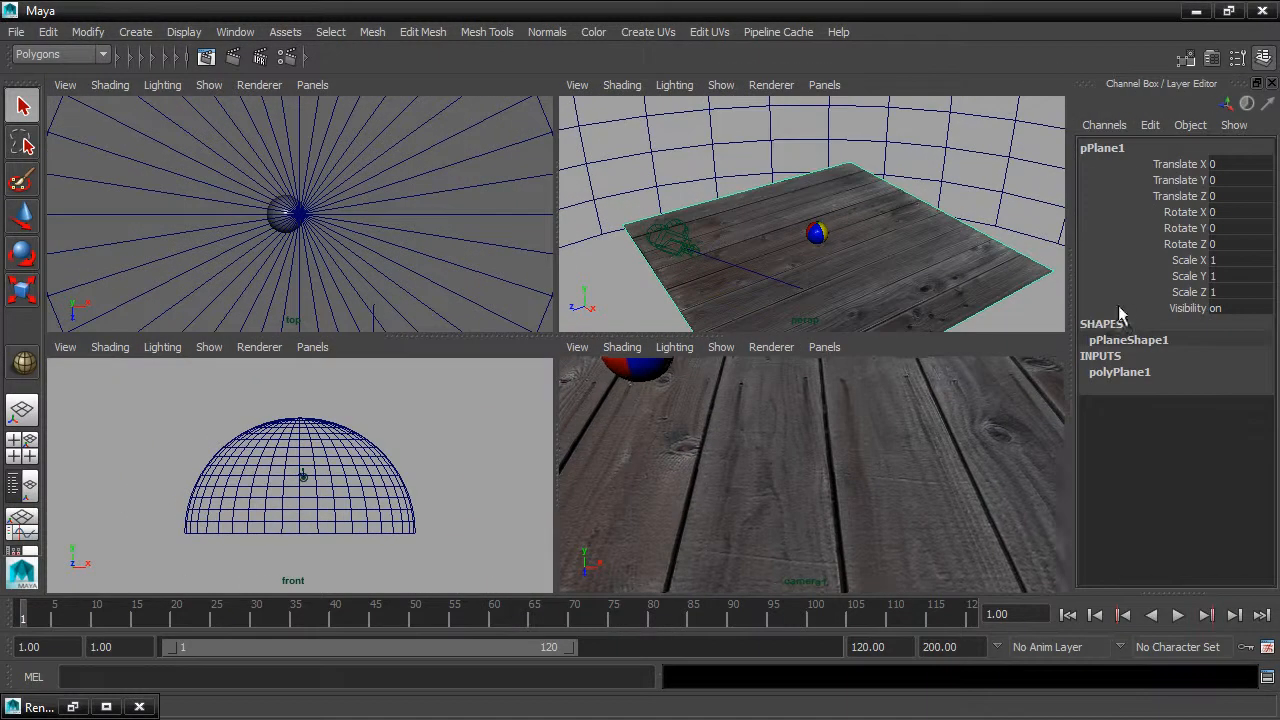
- Show the panel toolbars and turn on the resolution gate in the camera1 view
click(834, 468)
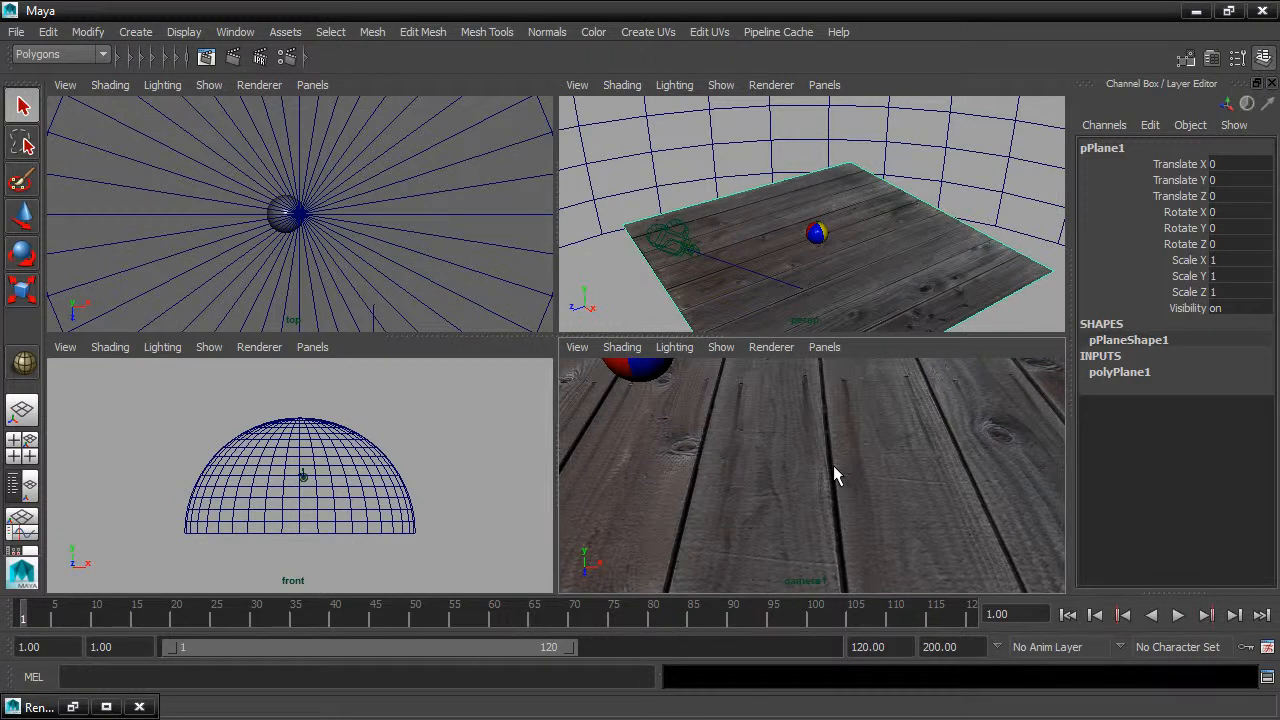
key(ctrl+shift+m)
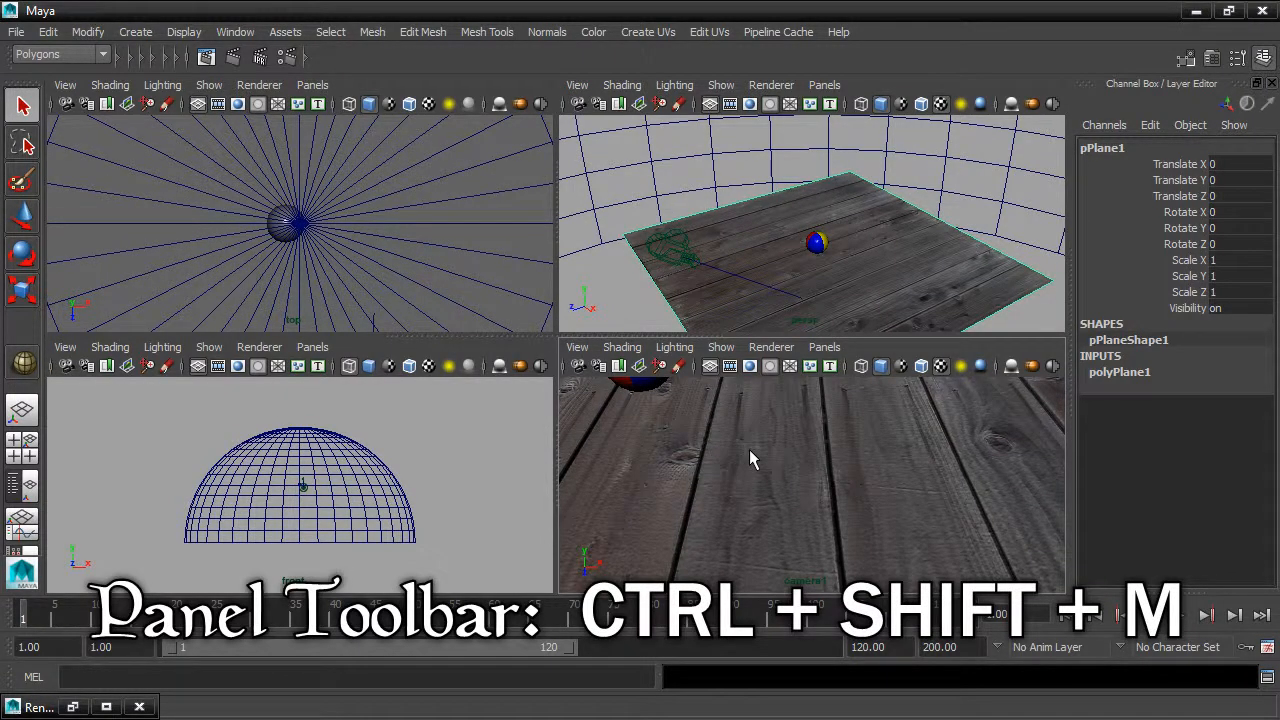
click(749, 366)
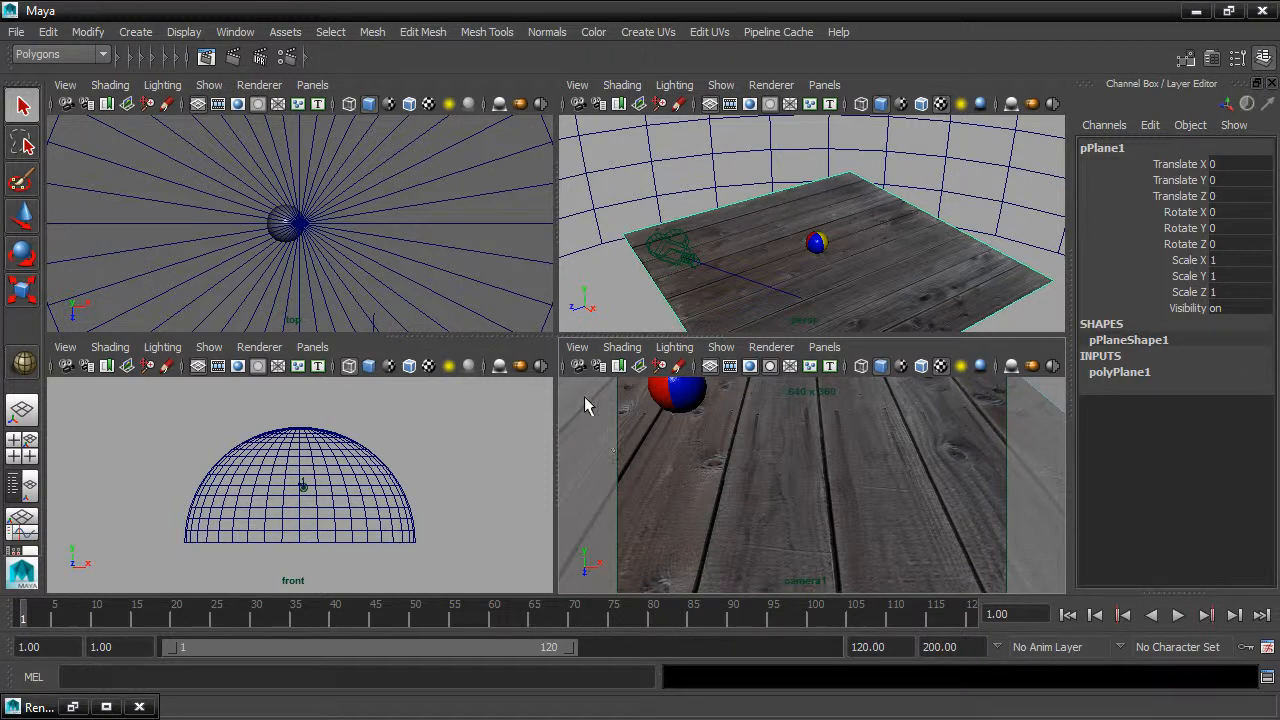
- In camera1's display options, set the gate mask colour to black and its opacity to about 0.757
click(577, 348)
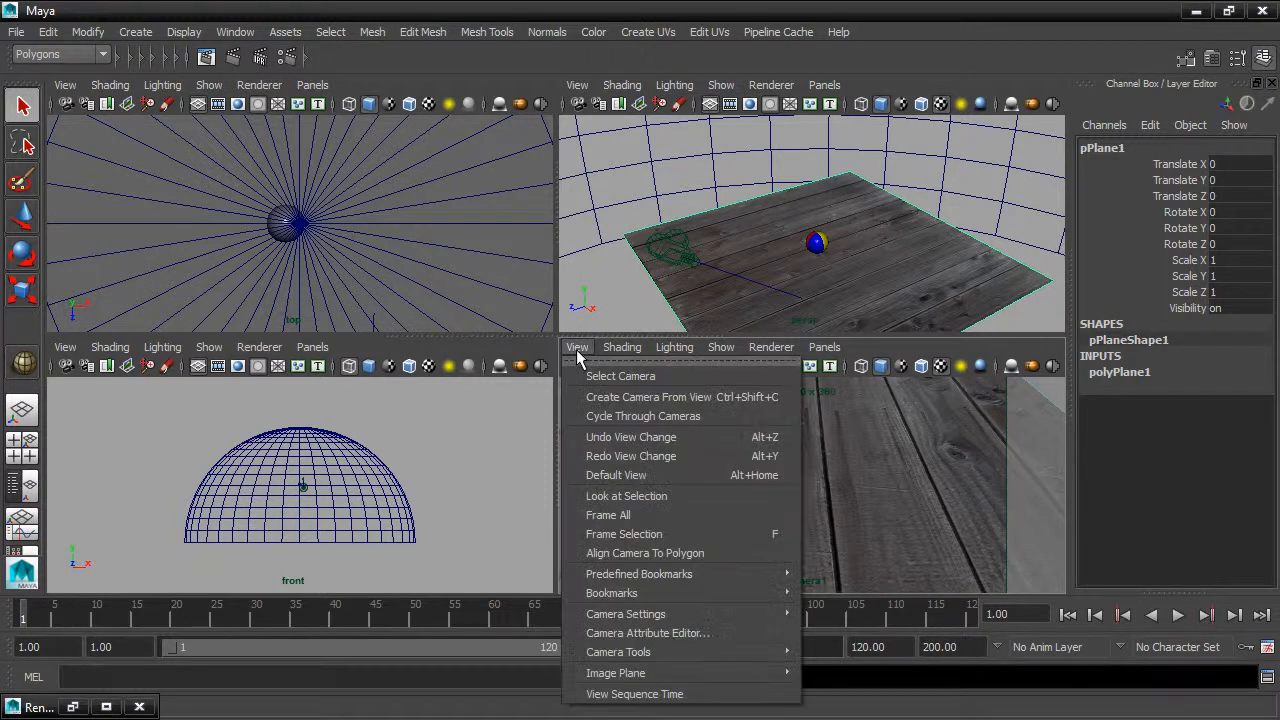
click(701, 640)
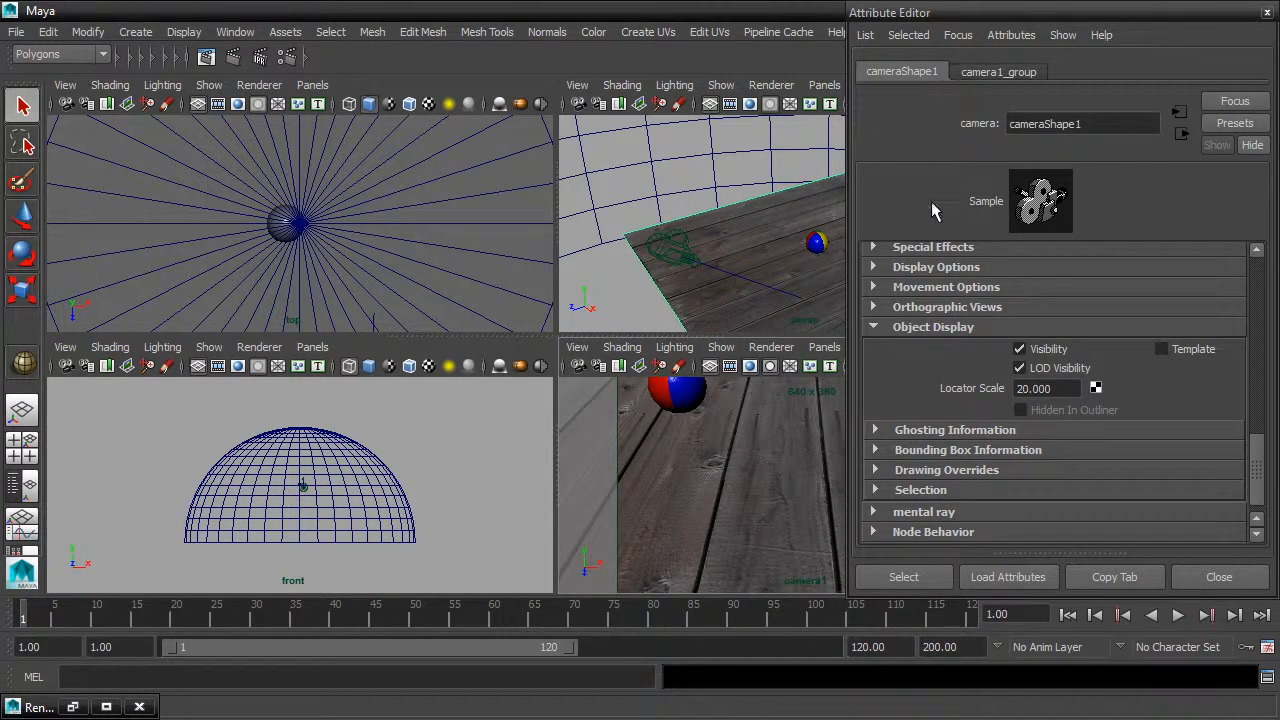
click(873, 268)
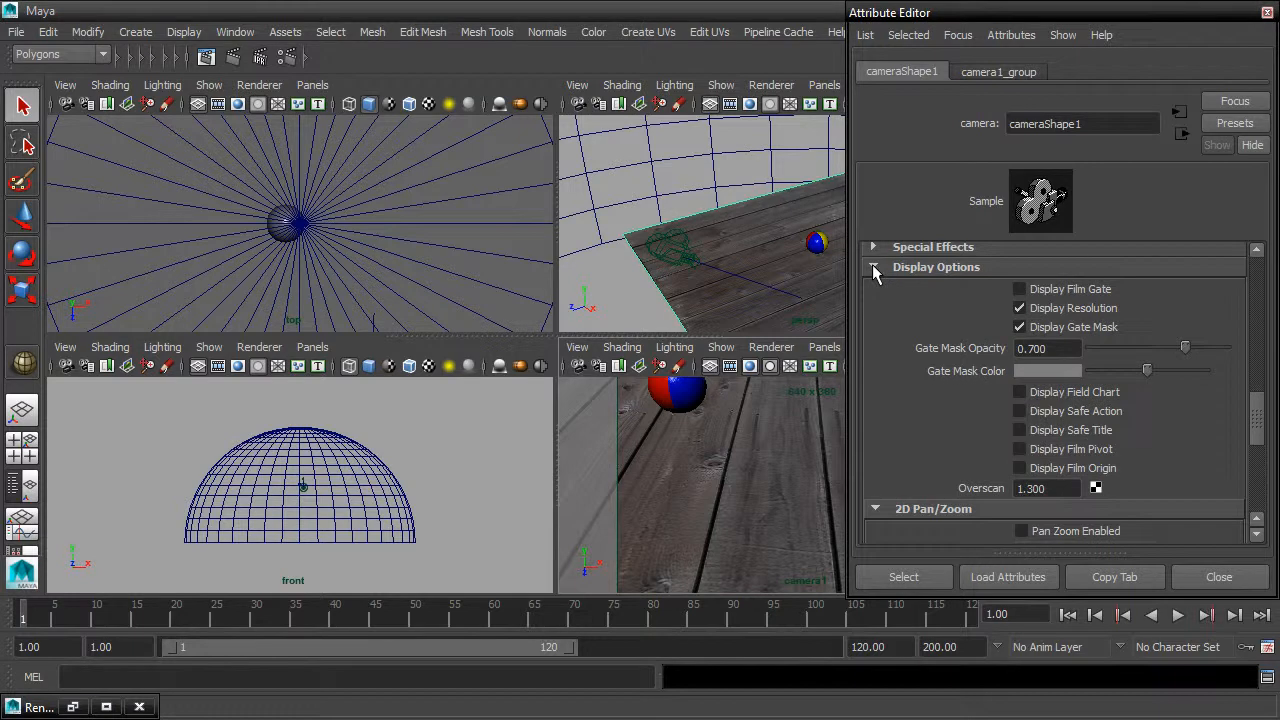
click(1020, 309)
drag(1075, 15, 296, 18)
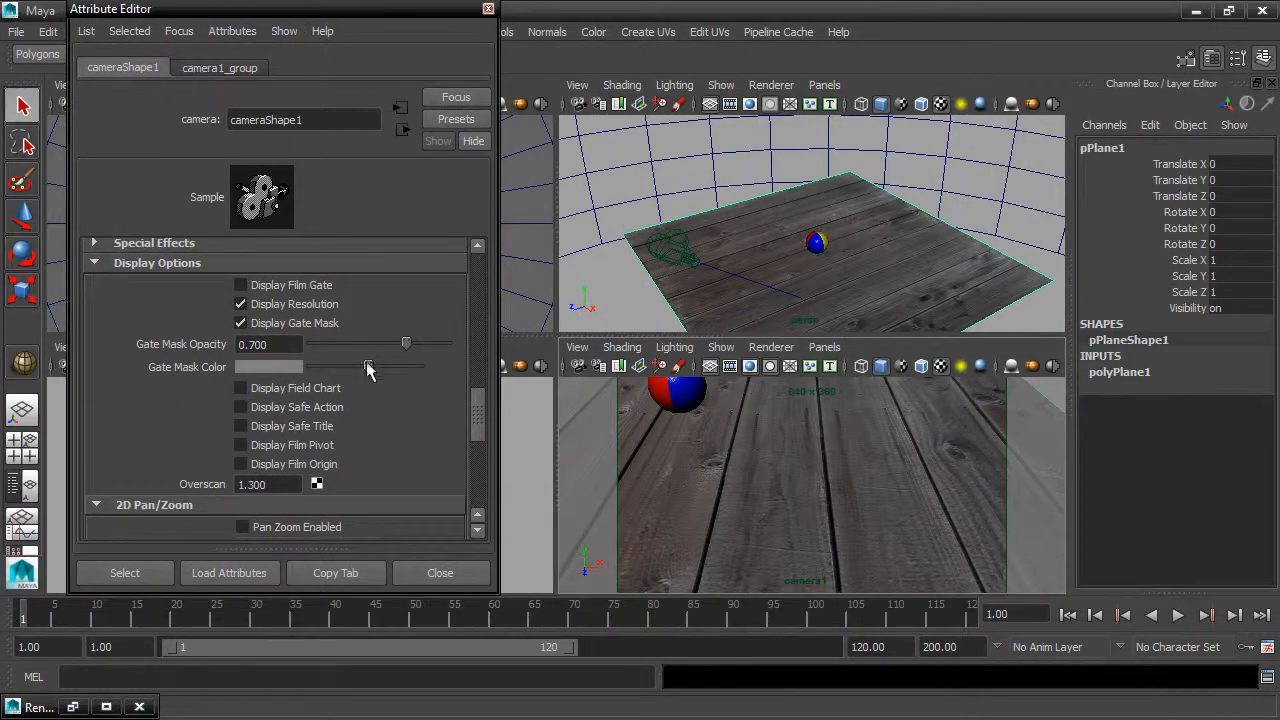
drag(408, 344, 491, 349)
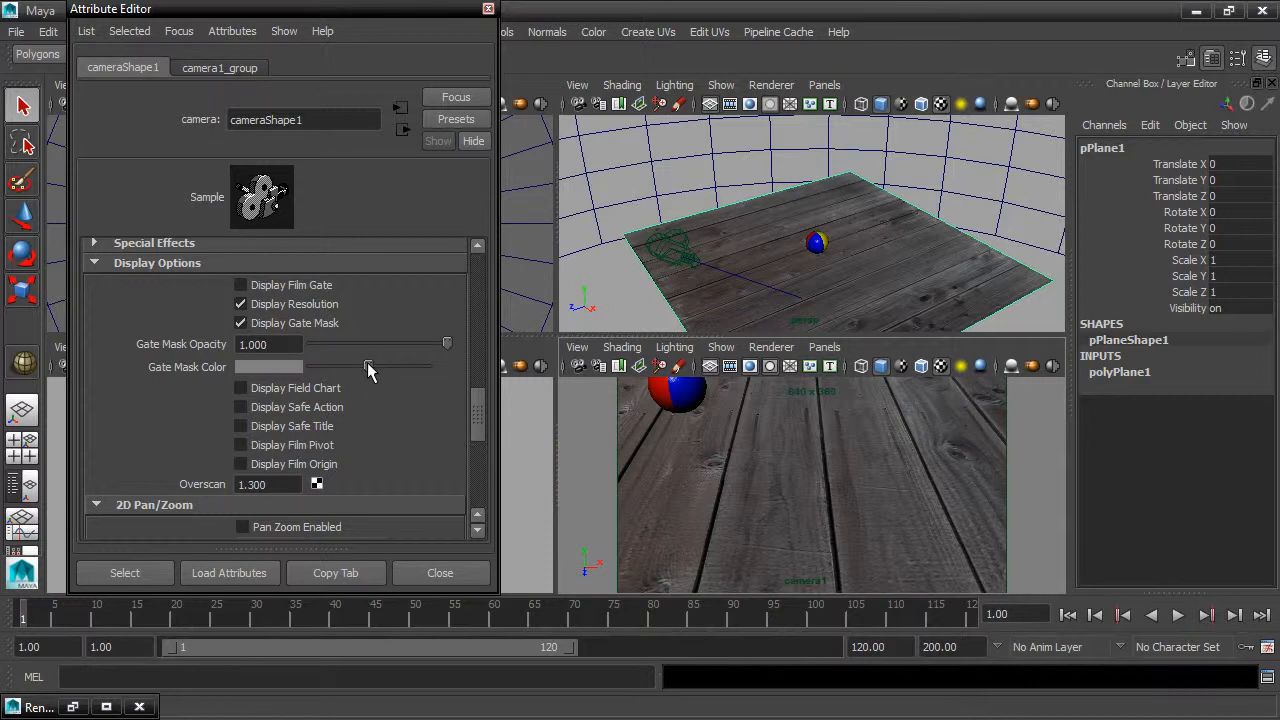
drag(368, 367, 286, 360)
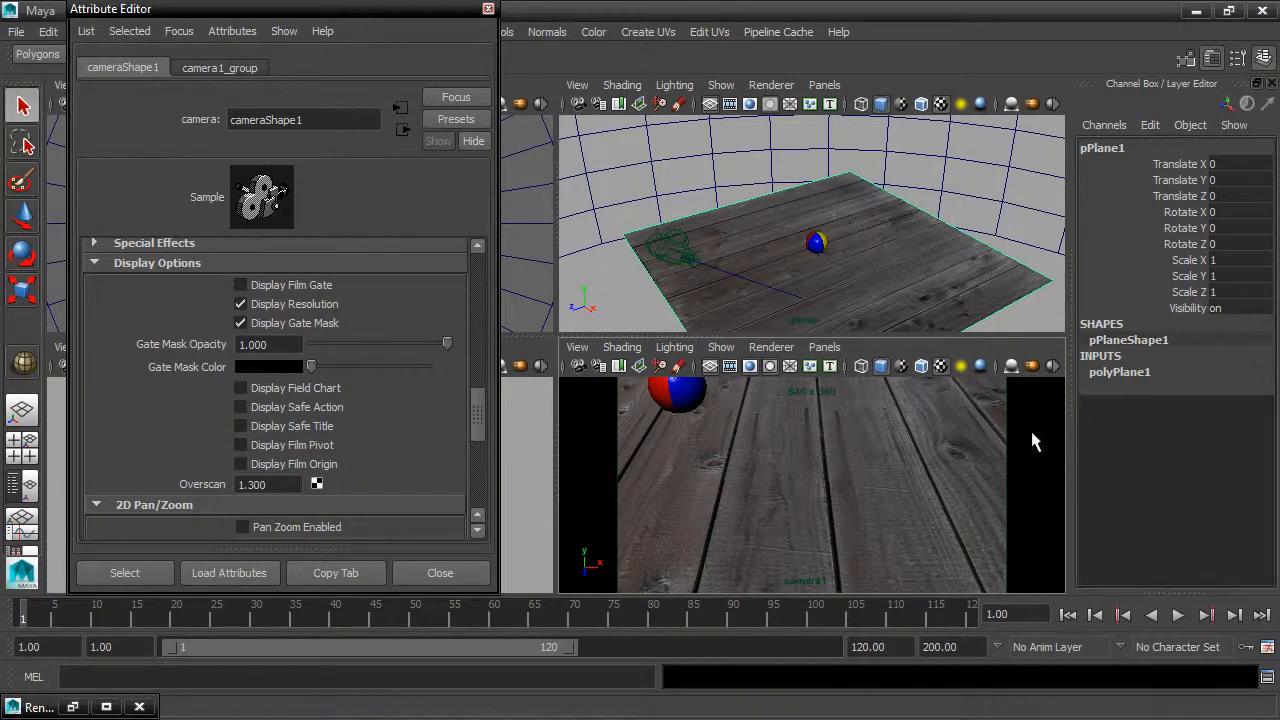
drag(447, 343, 415, 345)
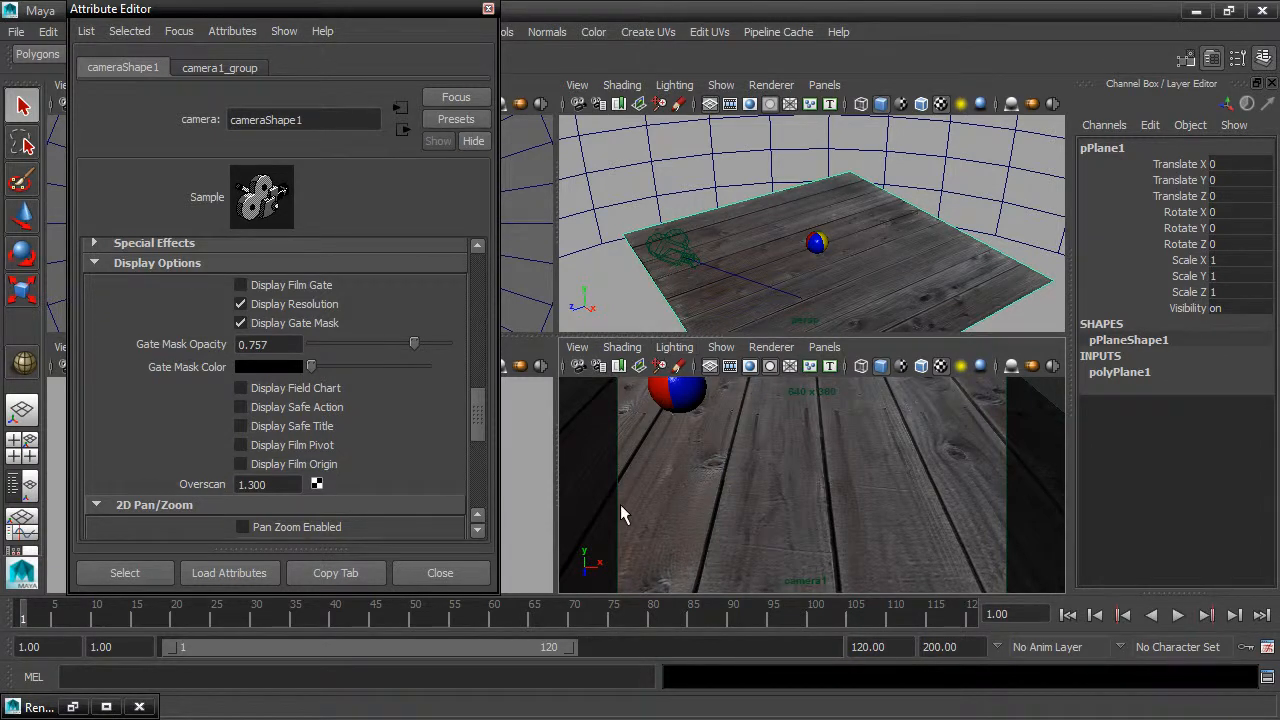
- Set camera1's overscan to 1.5 and close its attributes
click(279, 484)
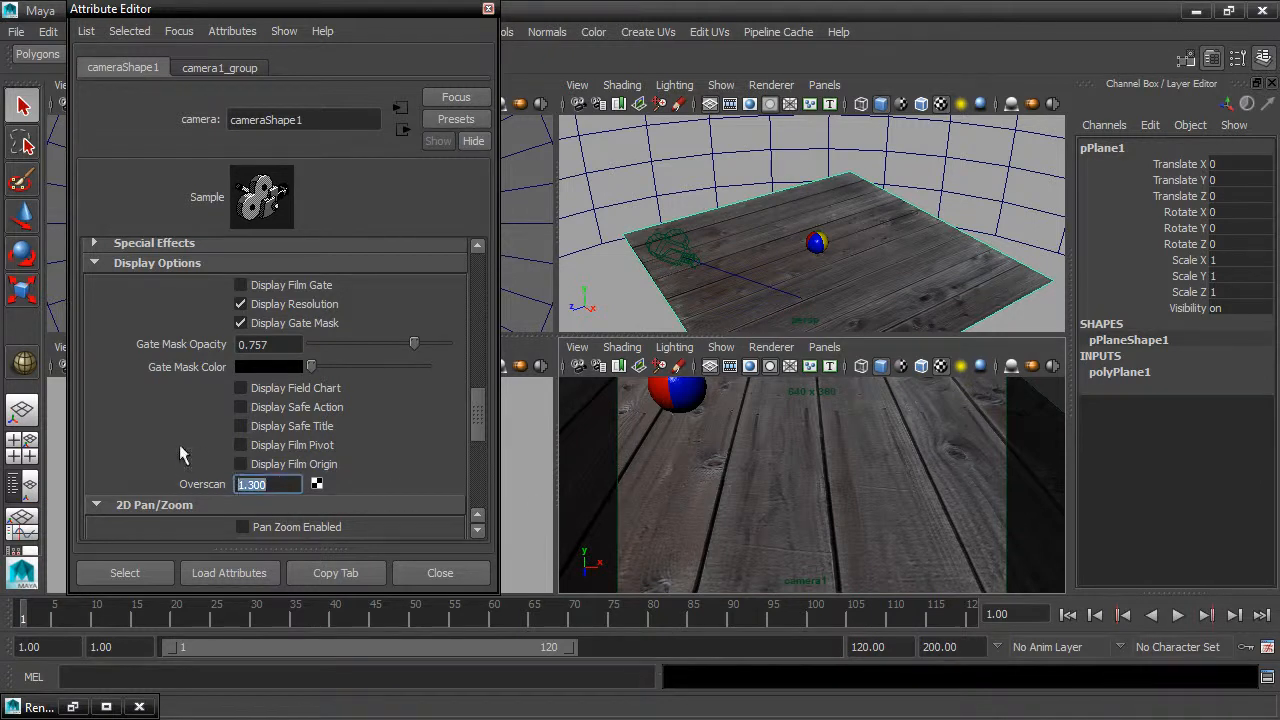
text(1.5)
key(Return)
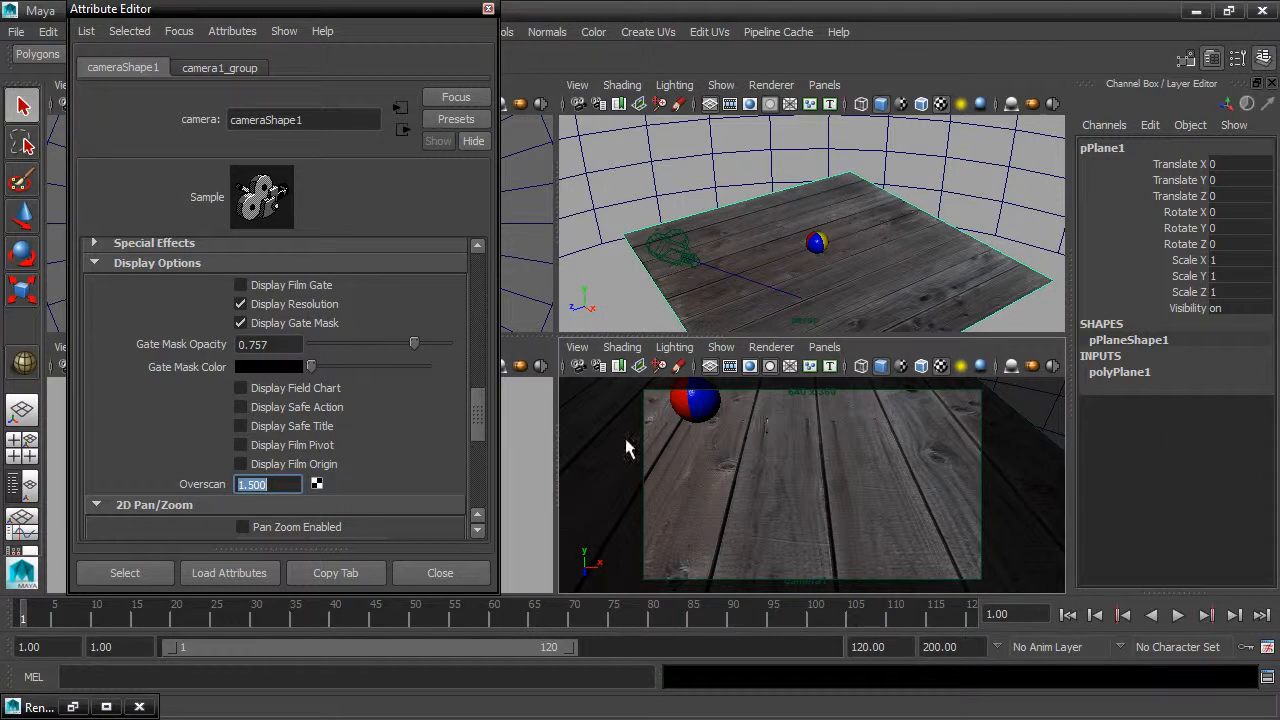
click(488, 9)
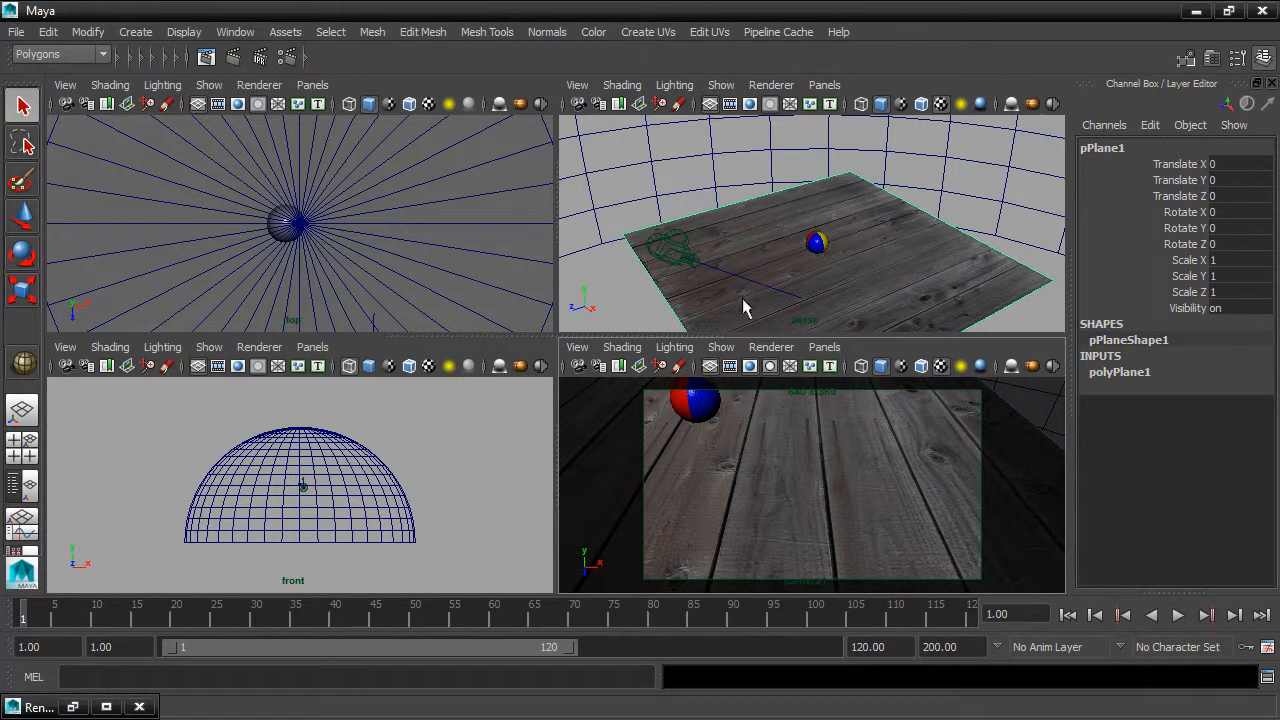
- Orbit camera1 higher with the ball near the middle of its gate, and select and frame the camera in the perspective view
alt+drag(716, 507, 857, 525)
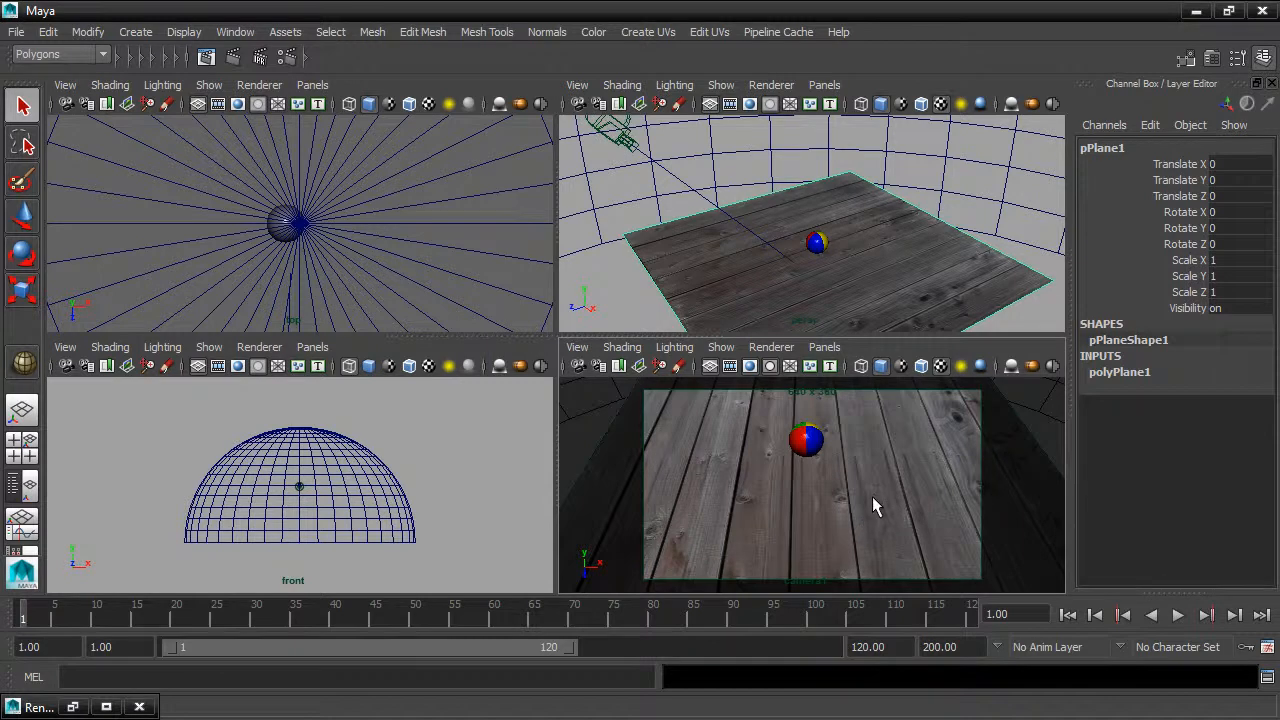
click(617, 140)
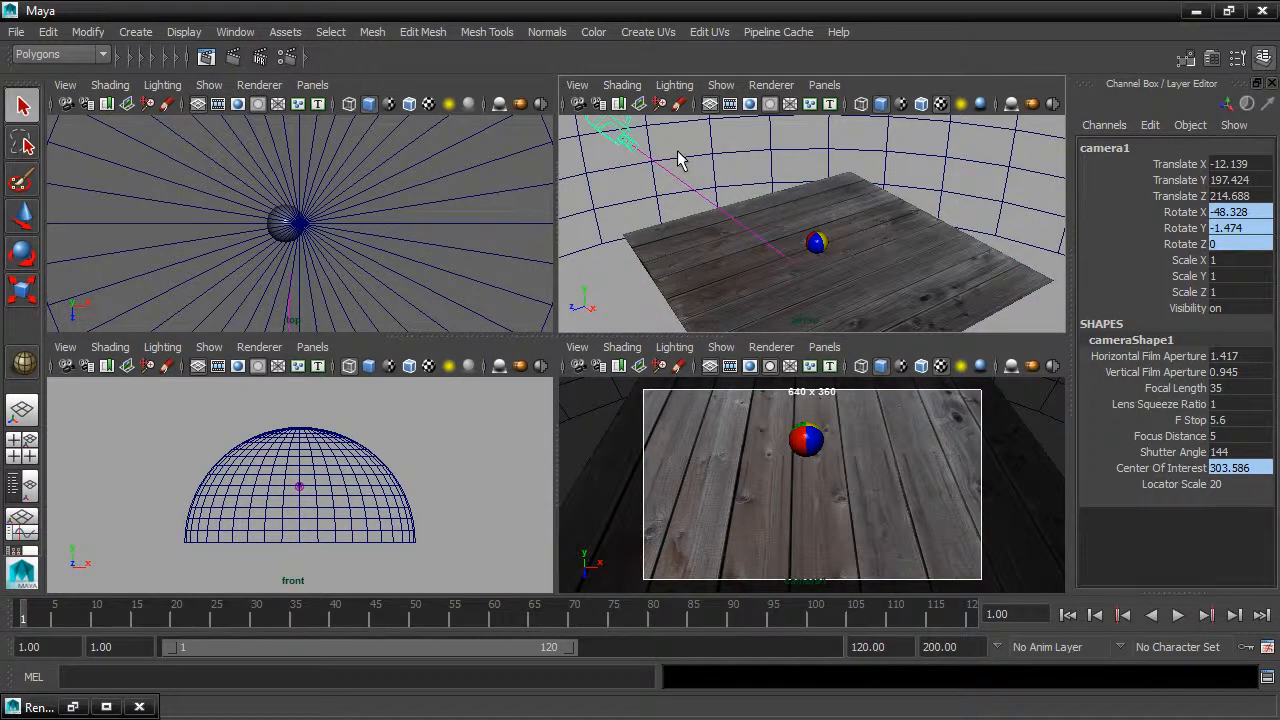
key(f)
alt+drag(834, 277, 943, 273)
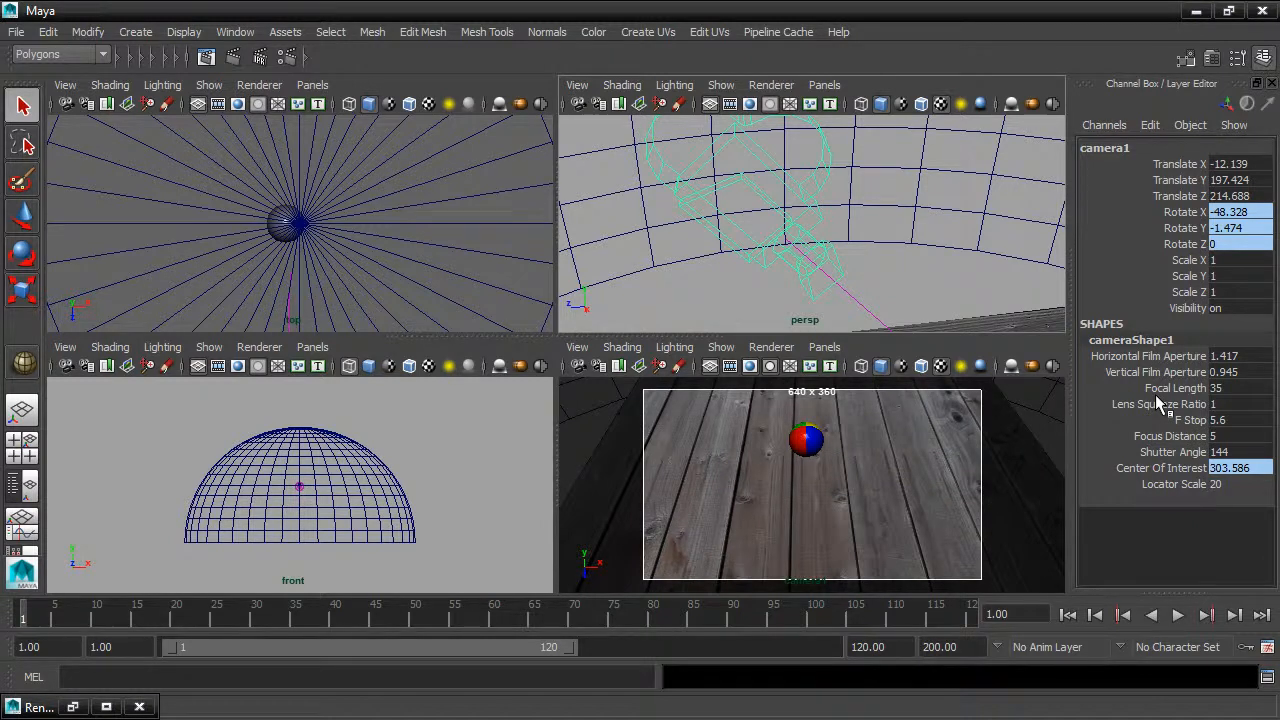
- Try focal lengths of 50, 80, 20 and about 37.9 on camera1
double_click(1231, 387)
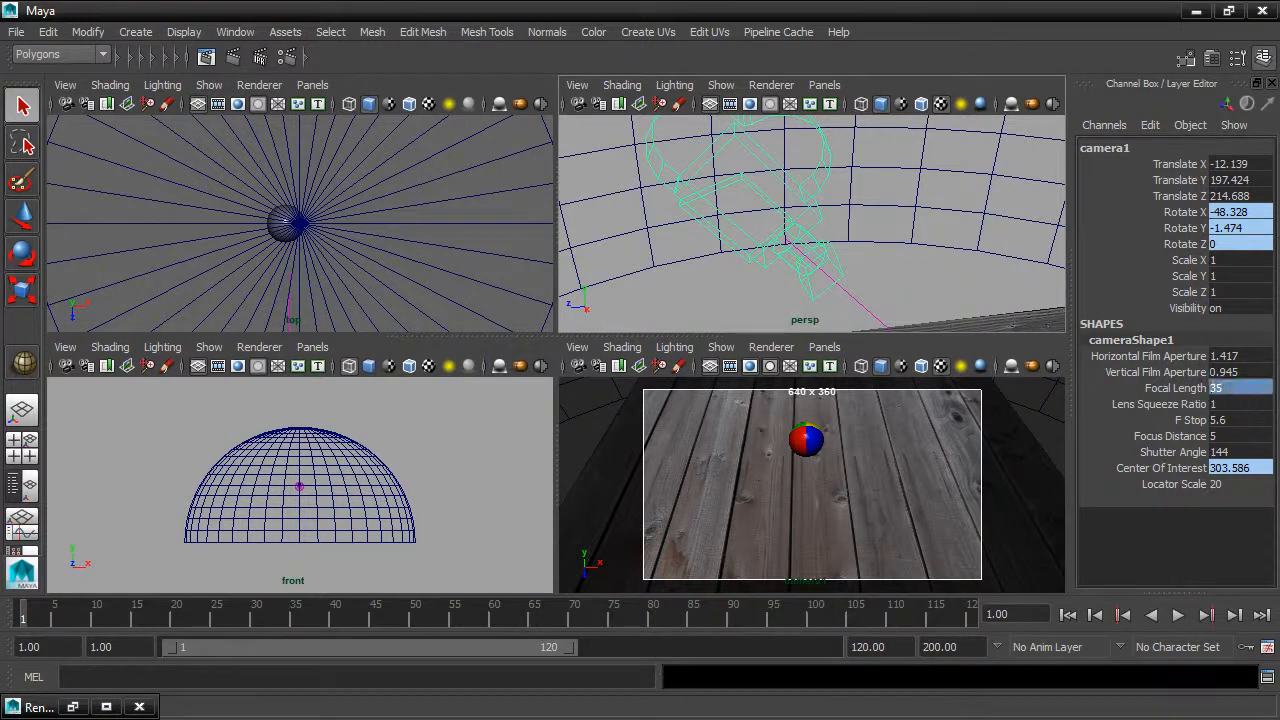
text(50)
key(Return)
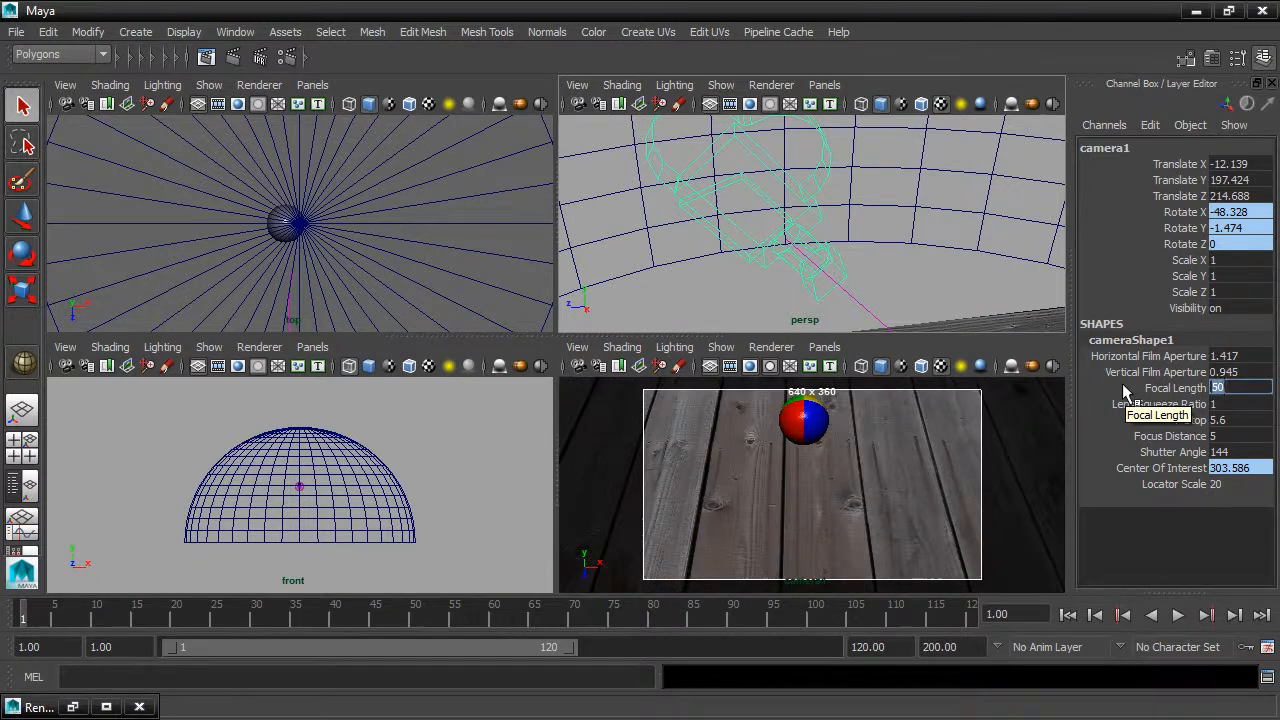
text(80)
key(Return)
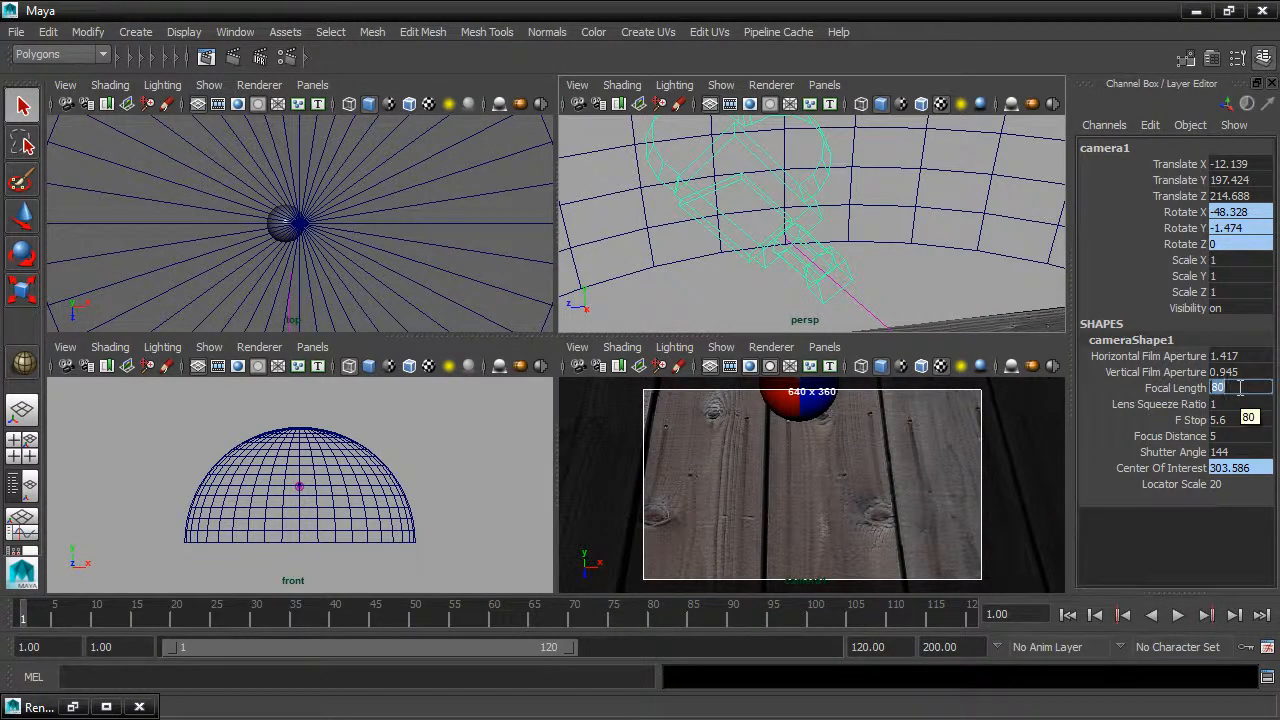
text(20)
key(Return)
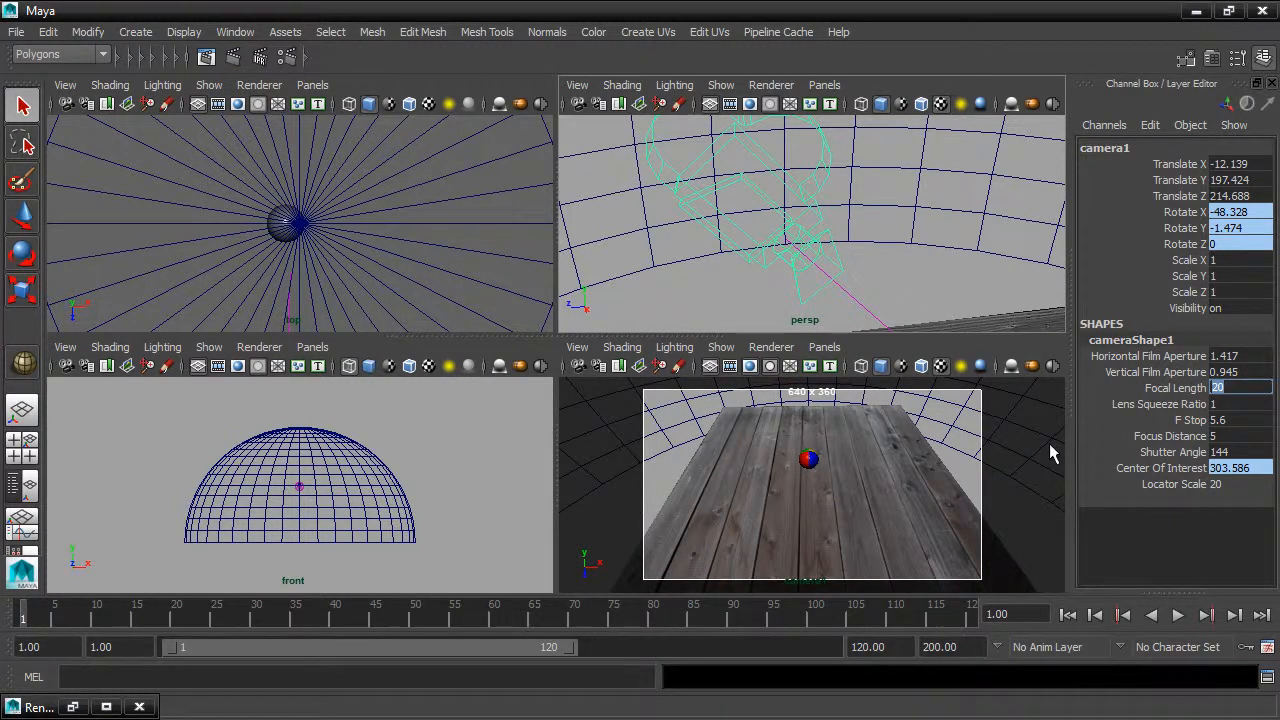
click(1177, 389)
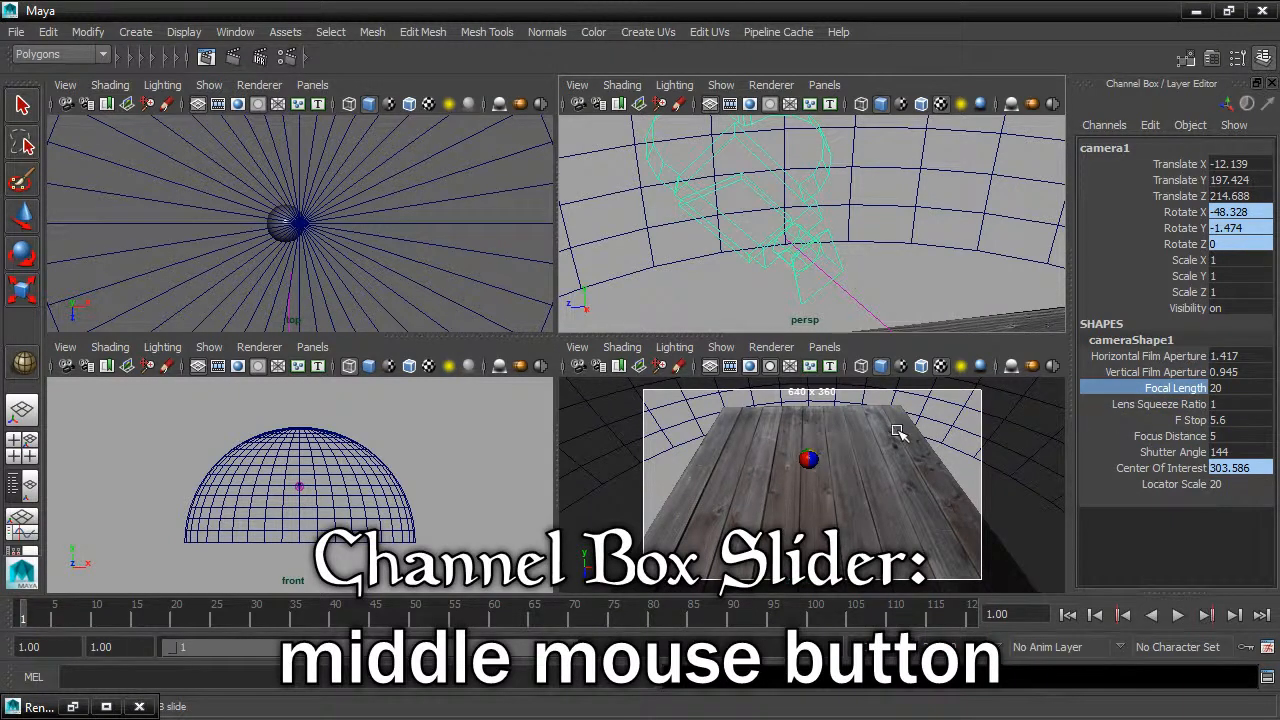
middle_drag(867, 424, 1047, 380)
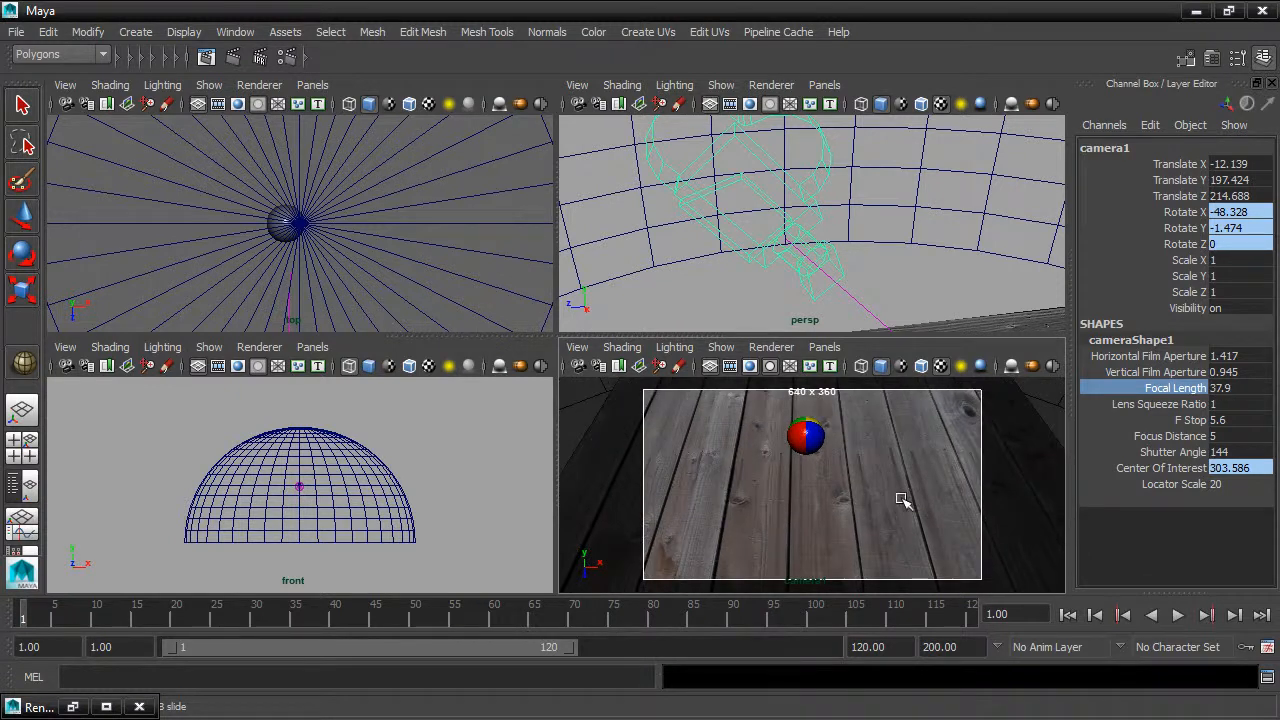
- Adjust camera1's distance from the ball, set its focal length to about 34.5, and lower its viewing angle
alt+right_drag(922, 467, 682, 485)
mouse_move(771, 502)
alt+right_down()
mouse_move(920, 482)
mouse_move(754, 487)
alt+right_up()
alt+right_drag(874, 491, 945, 482)
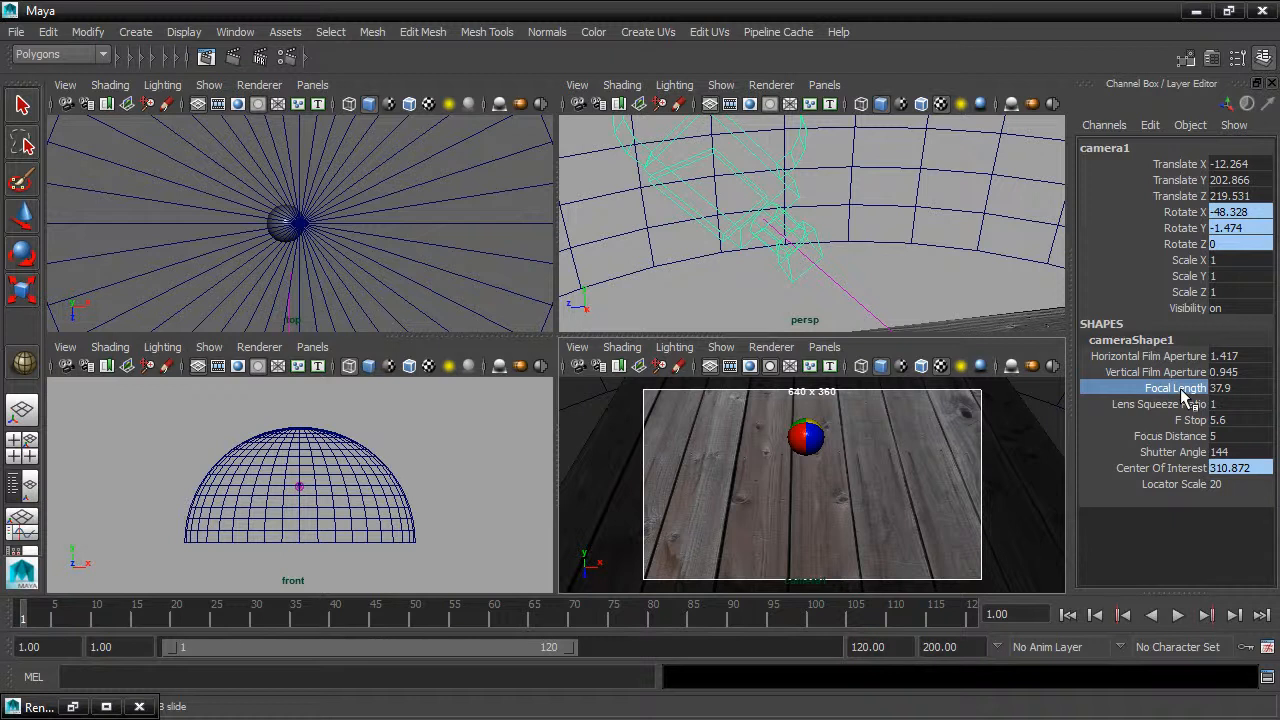
middle_drag(989, 437, 929, 434)
middle_drag(955, 480, 1006, 543)
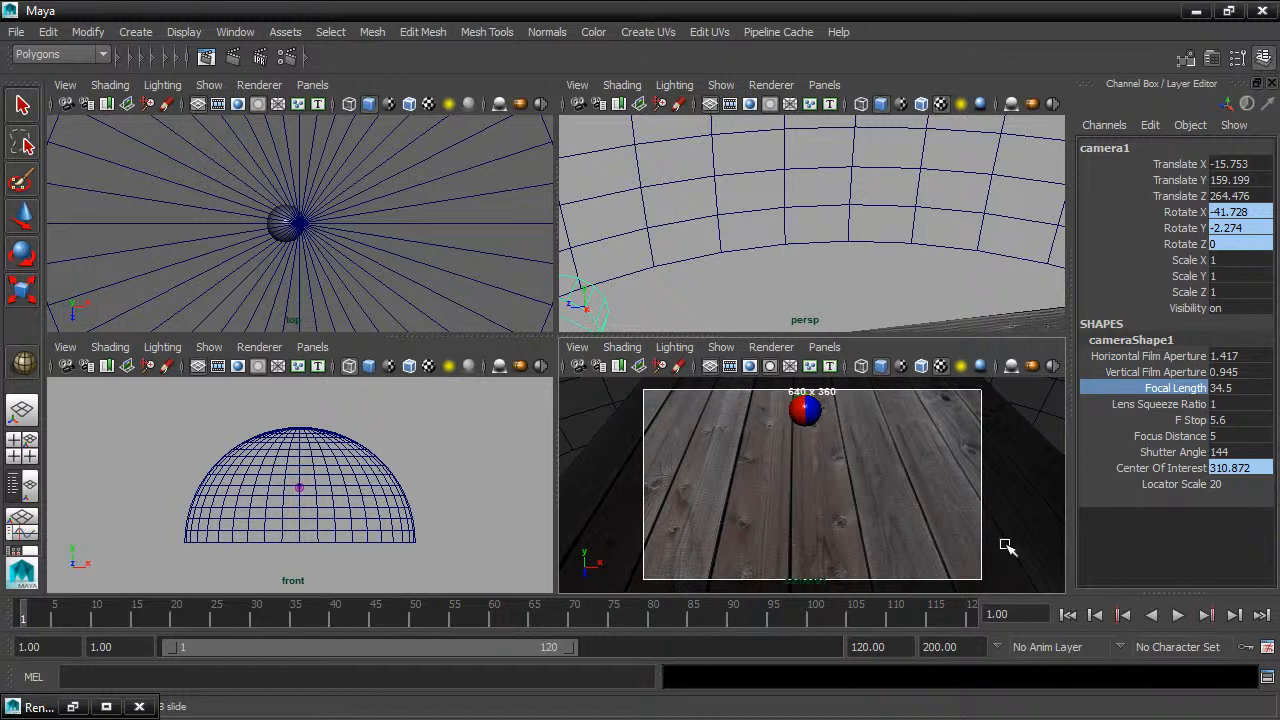
- Save the scene as a new incremented version
click(14, 32)
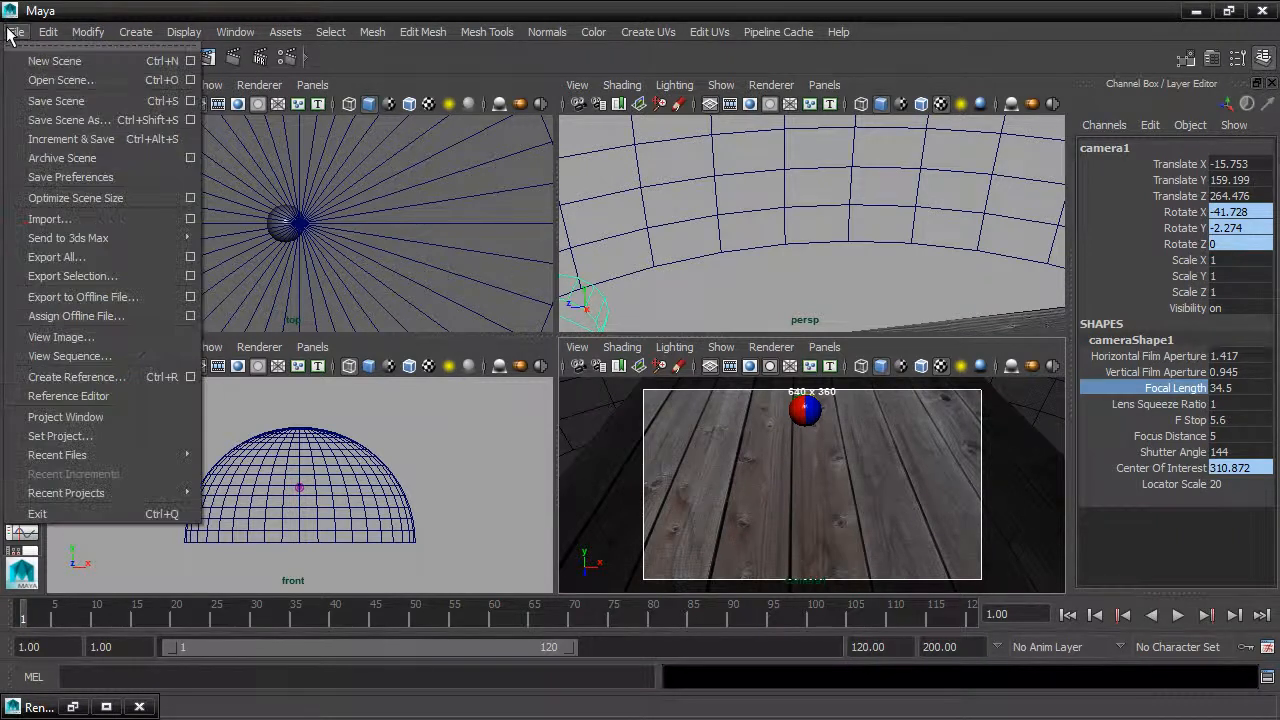
click(93, 145)
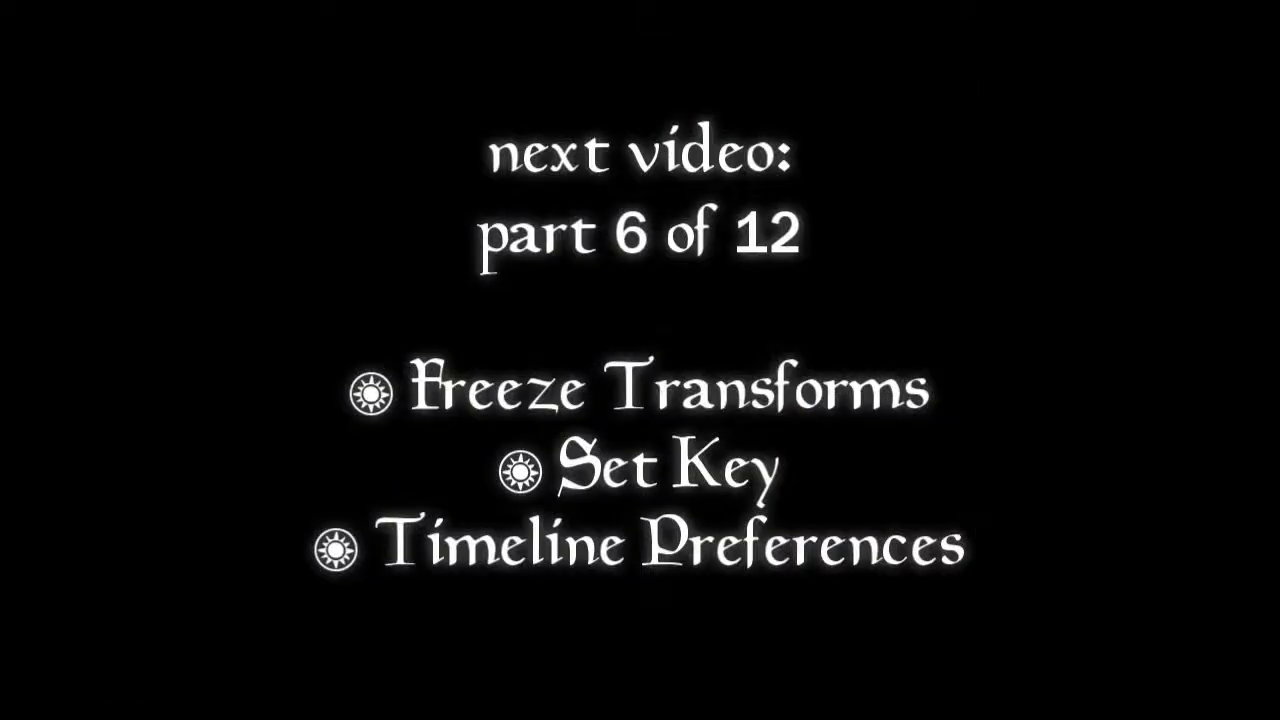